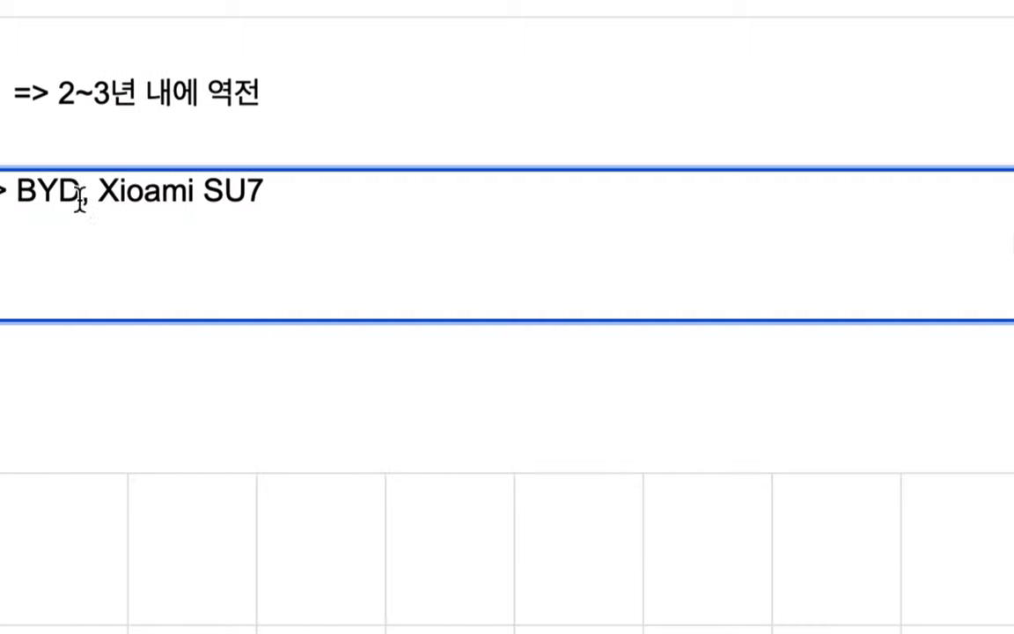
Step: Search the web for "xioami su7", the car named in the row 7 automobile note
double_click(301, 204)
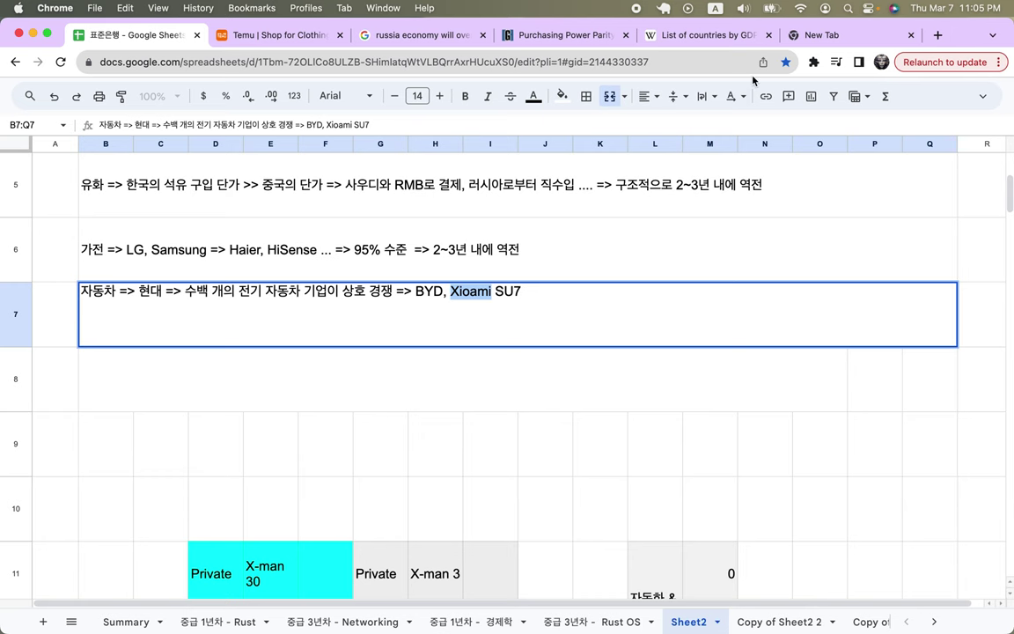
click(698, 36)
click(550, 61)
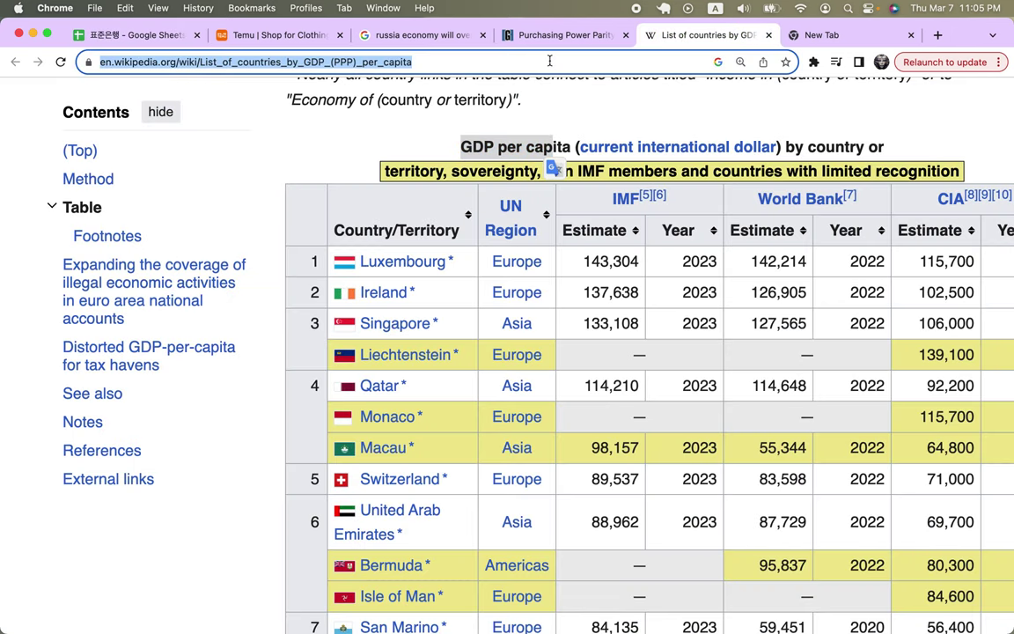
text(xi)
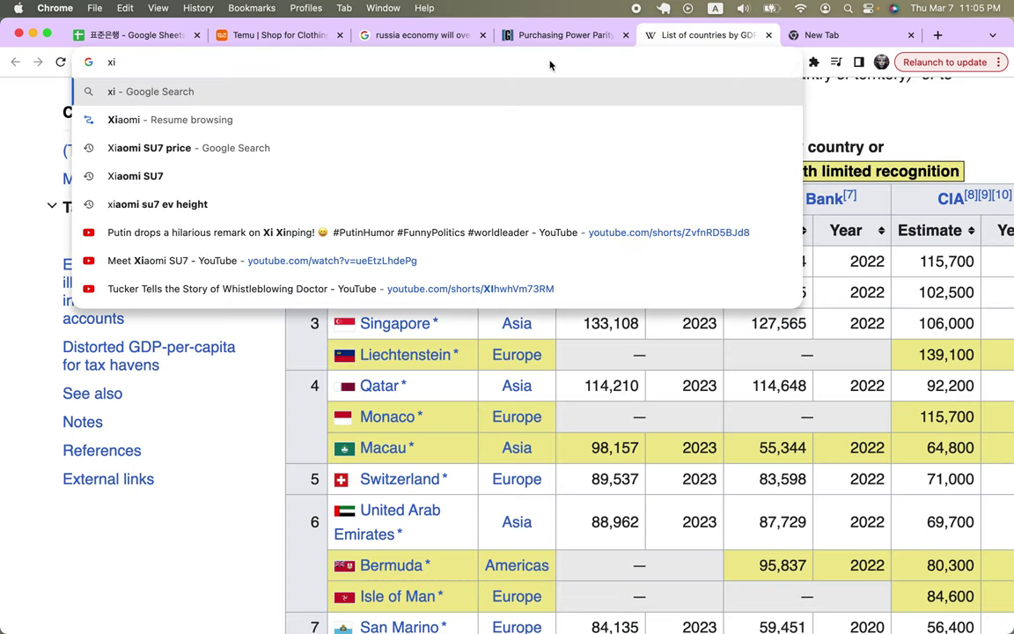
text(oami su)
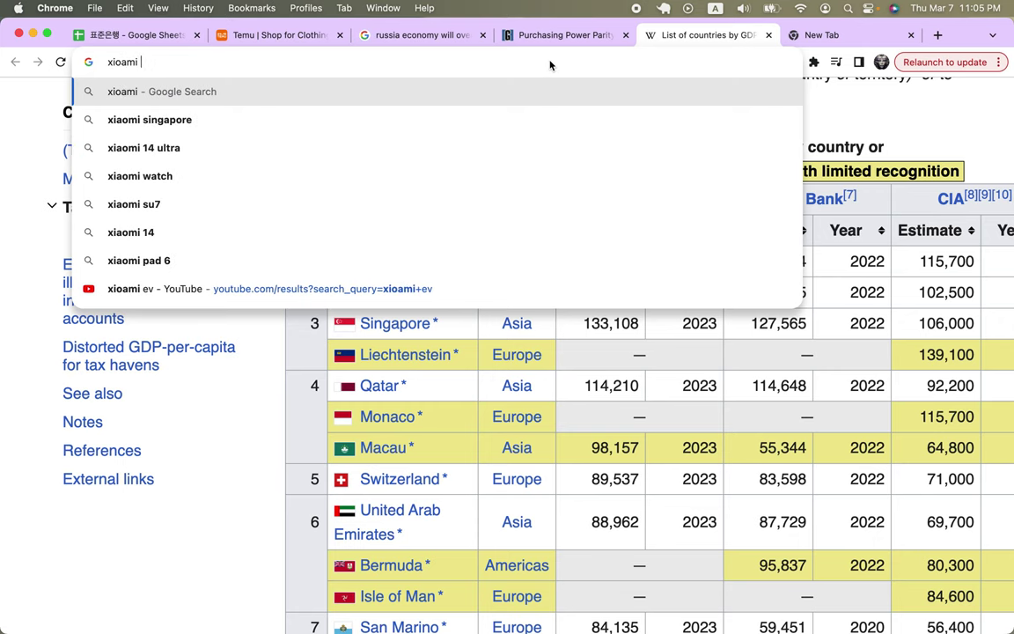
text(7)
key(Return)
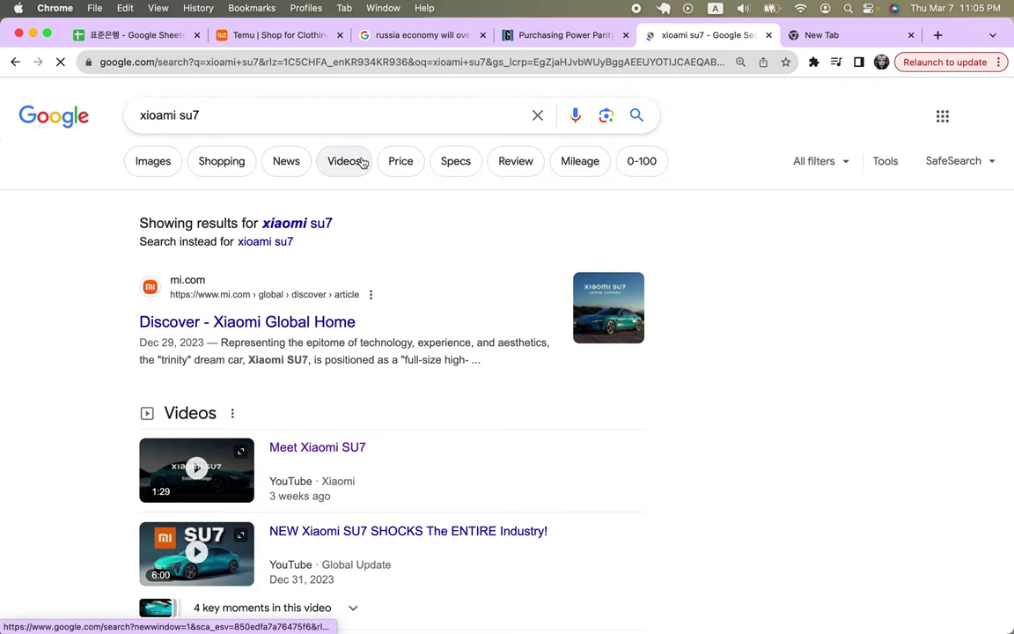
Step: Watch the "Meet Xiaomi SU7" video from the search results with the sound muted, pausing it at 0:52
click(234, 475)
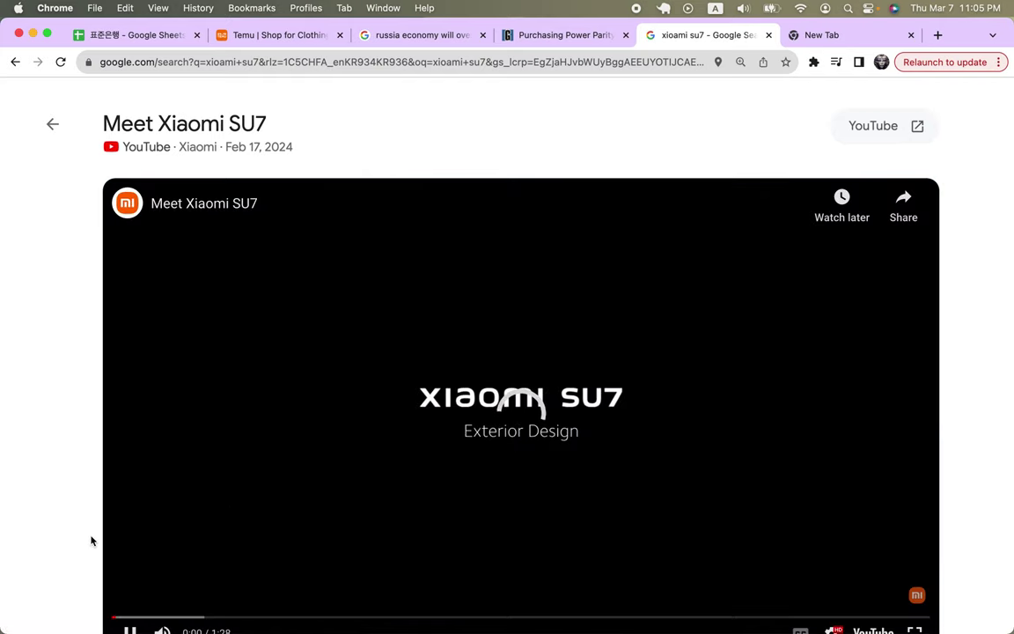
scroll(91, 540, down, 1)
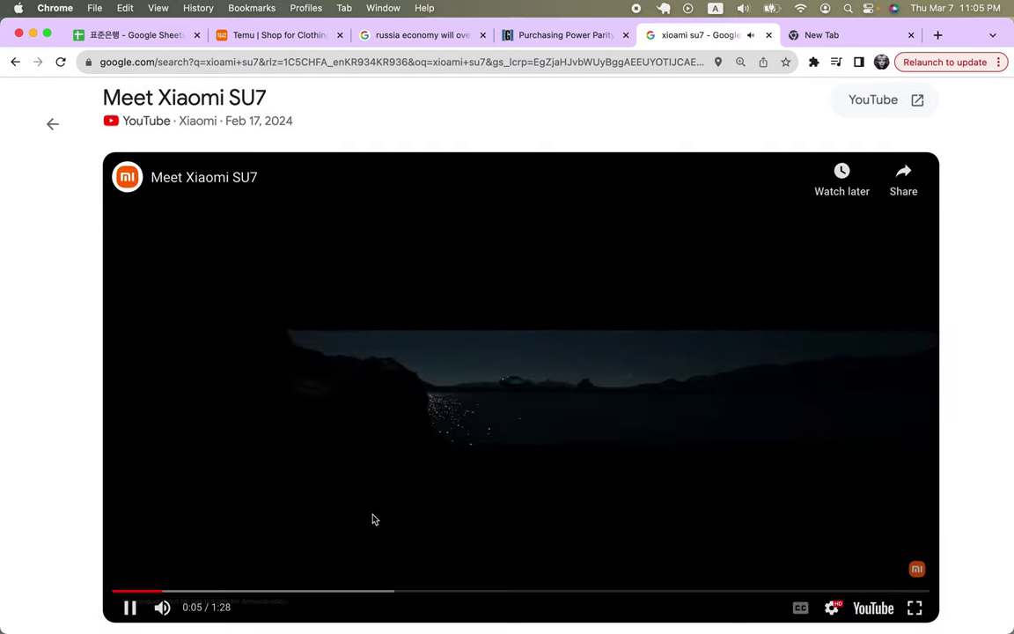
click(163, 607)
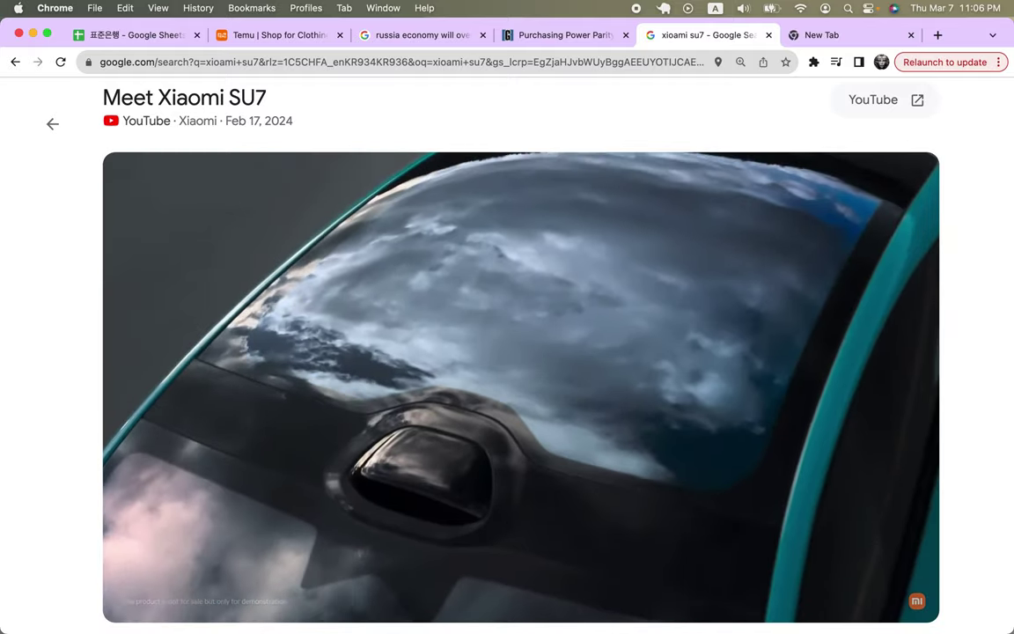
key(space)
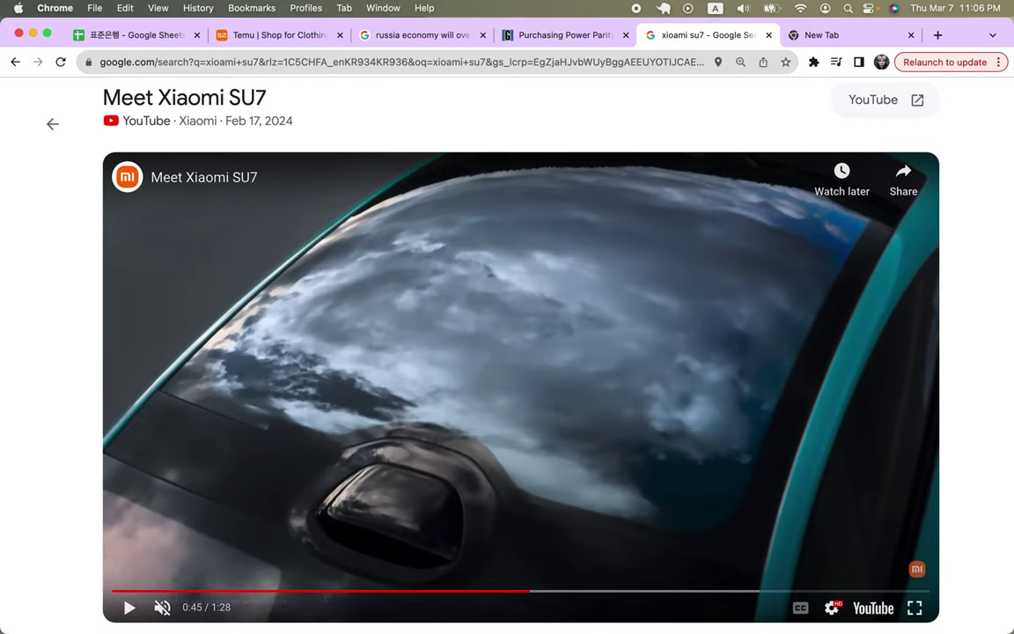
key(space)
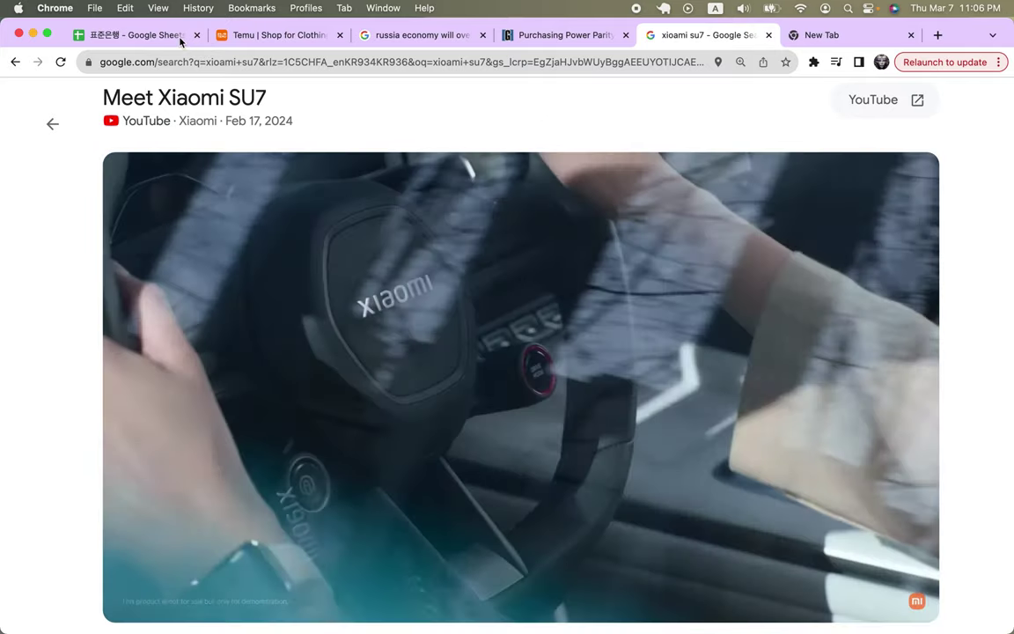
key(space)
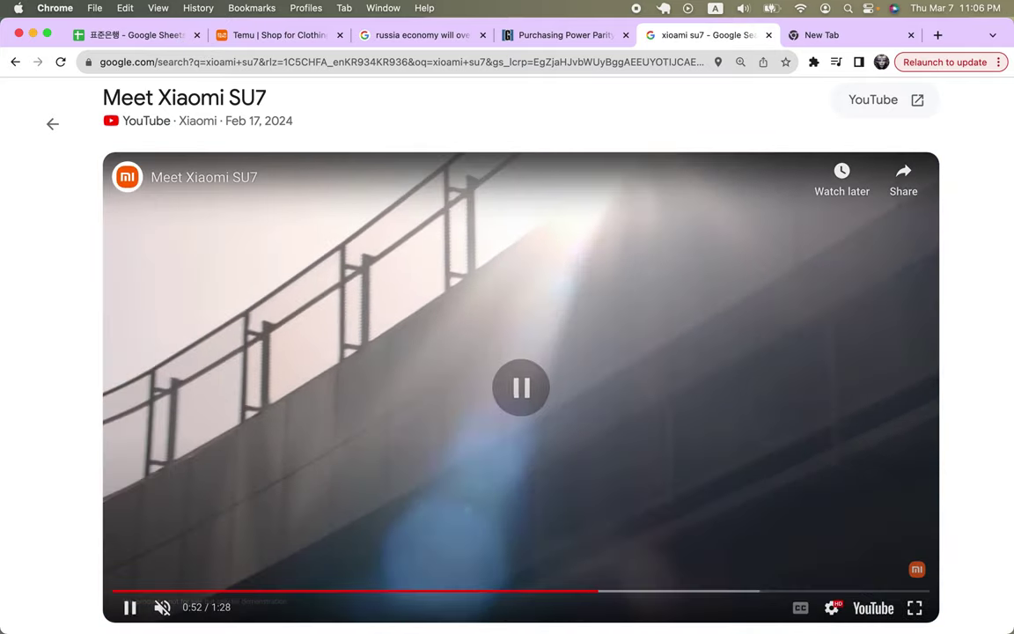
key(Down)
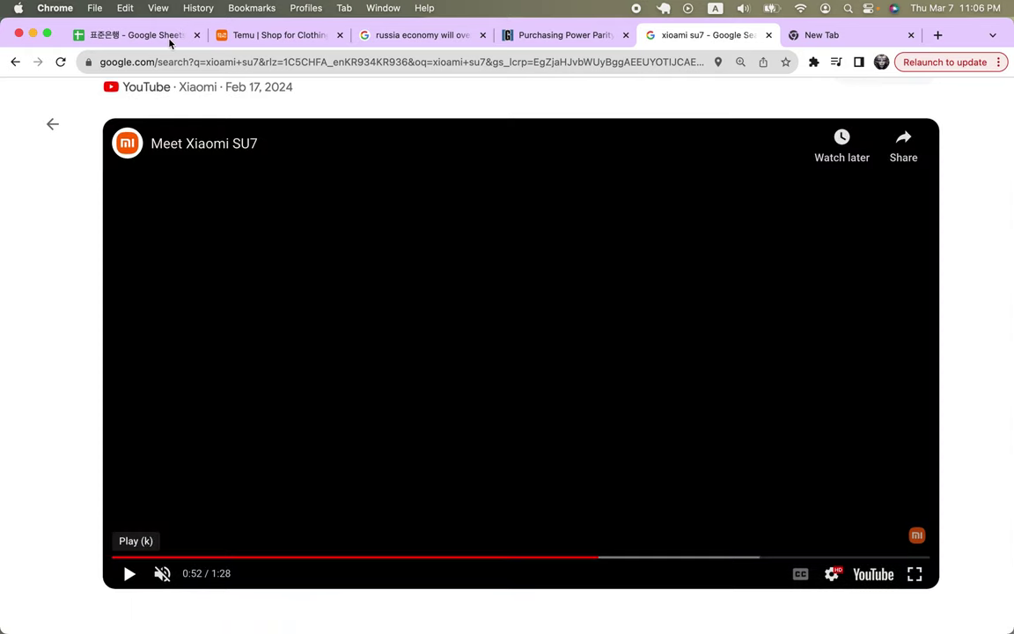
Step: Back in the Google Sheets notes, append ", Wuling, Beijing, Jirin .... =>" to the automobile note in row 7
click(169, 40)
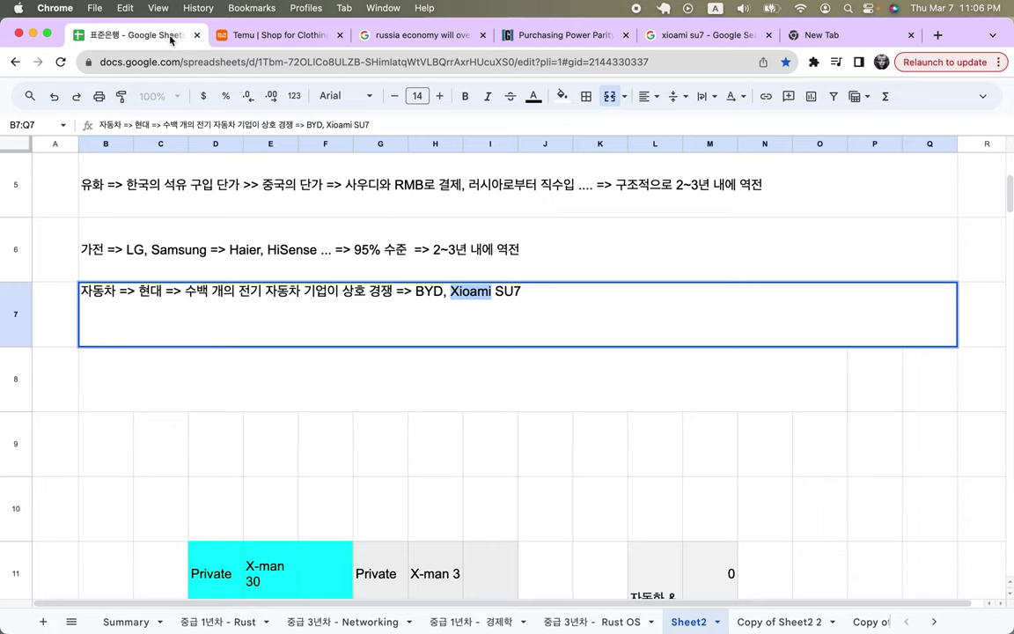
click(319, 293)
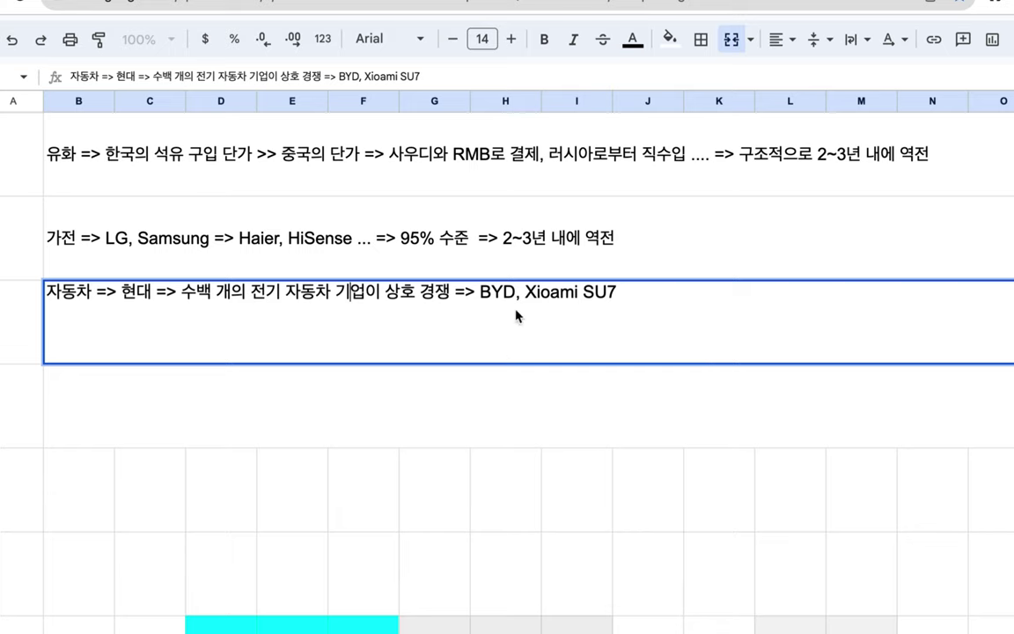
drag(480, 291, 618, 292)
click(620, 291)
text(, Wuli)
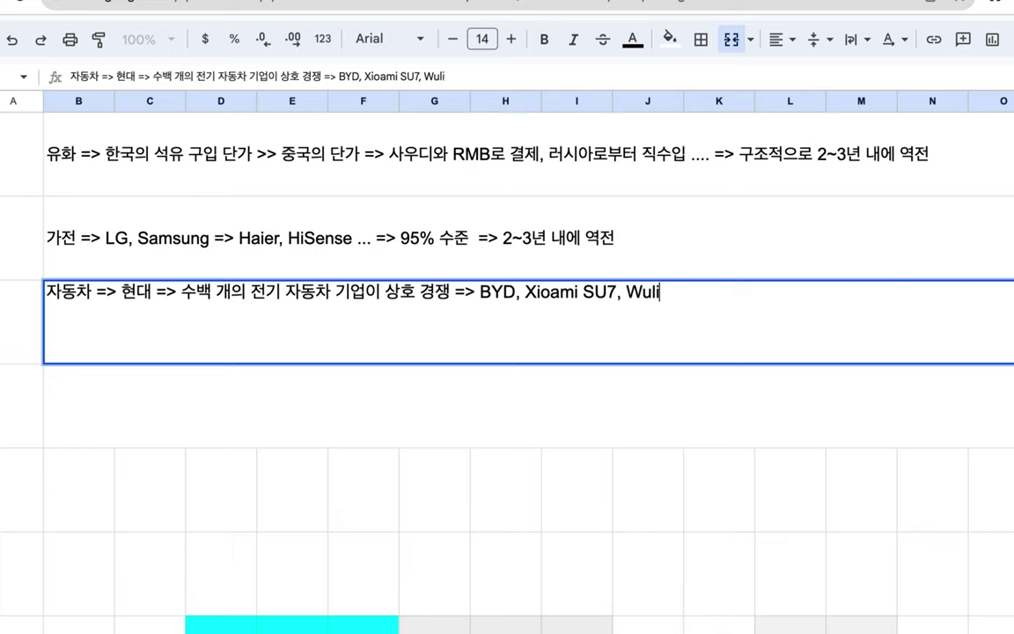
text(ng, B)
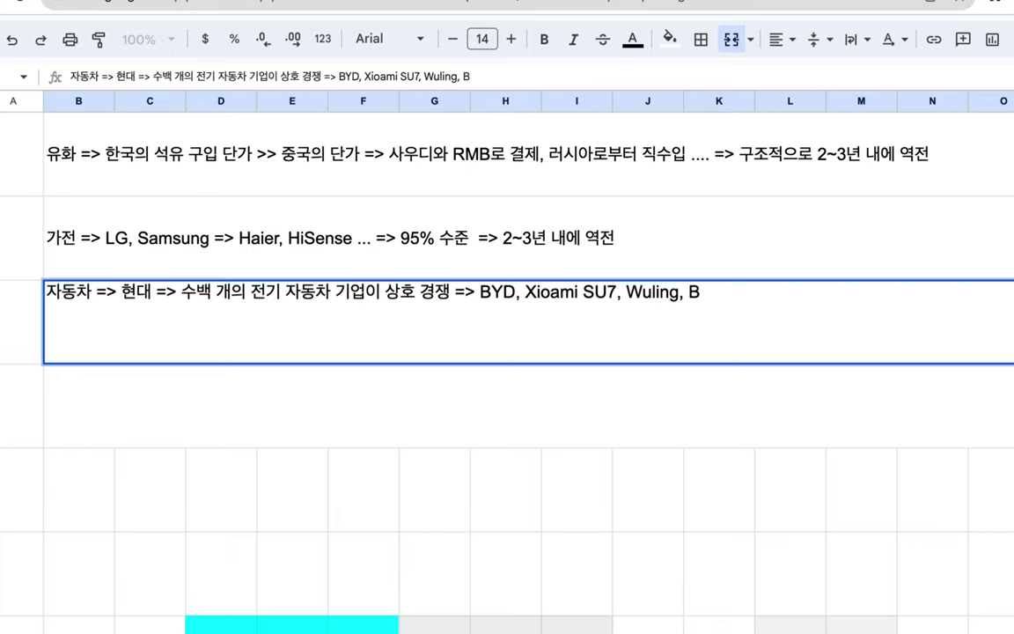
text(eijing)
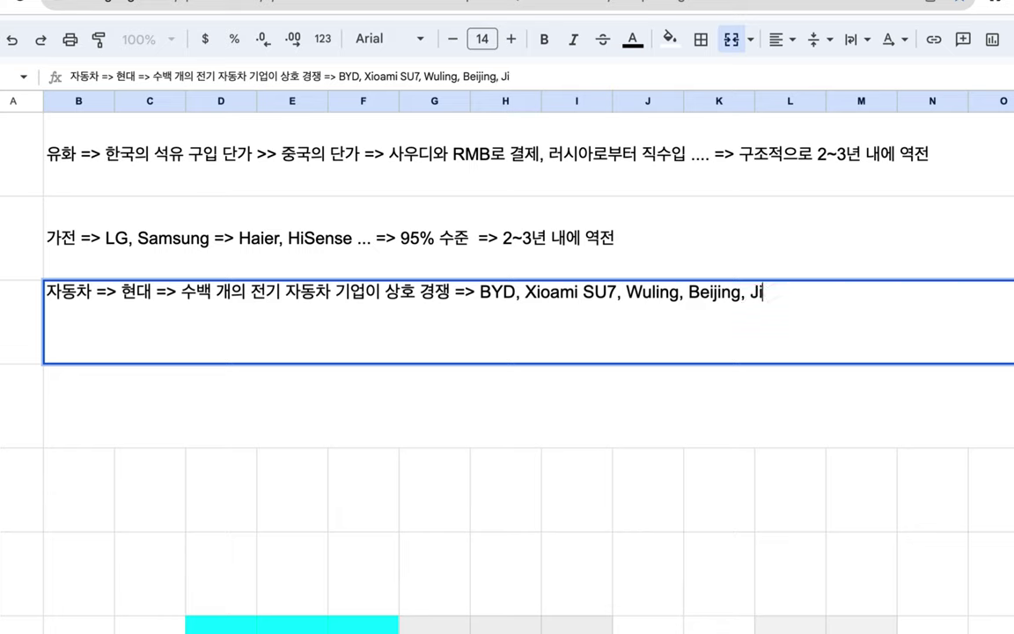
text(rin)
text(=>)
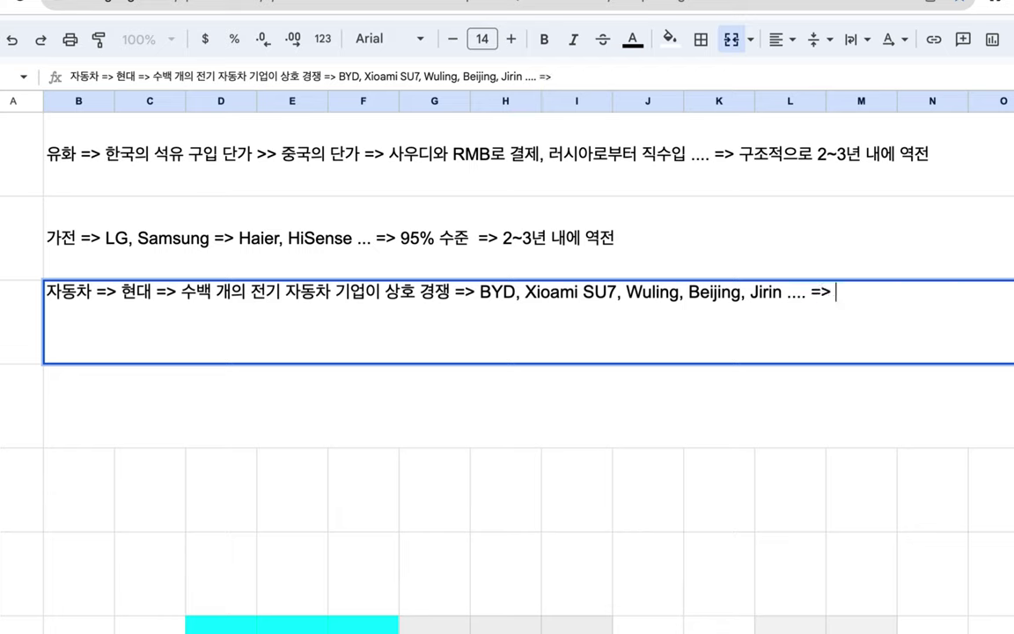
Step: Complete the automobile note in row 7 with "전기차, 배터리는 한국을 추월"
text( 전기차)
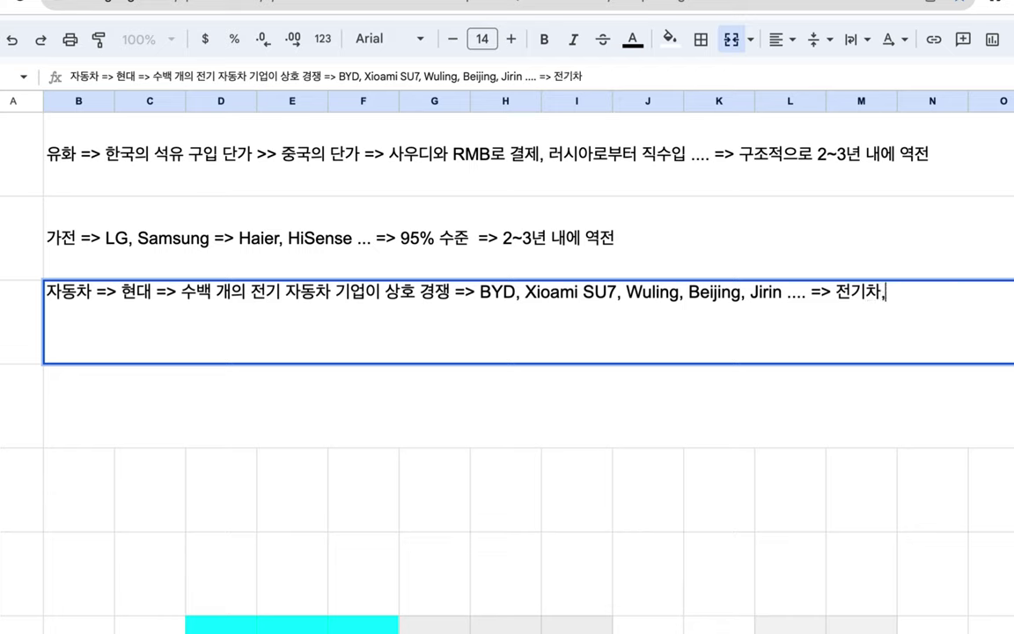
text(, 배터리는 ㅎ)
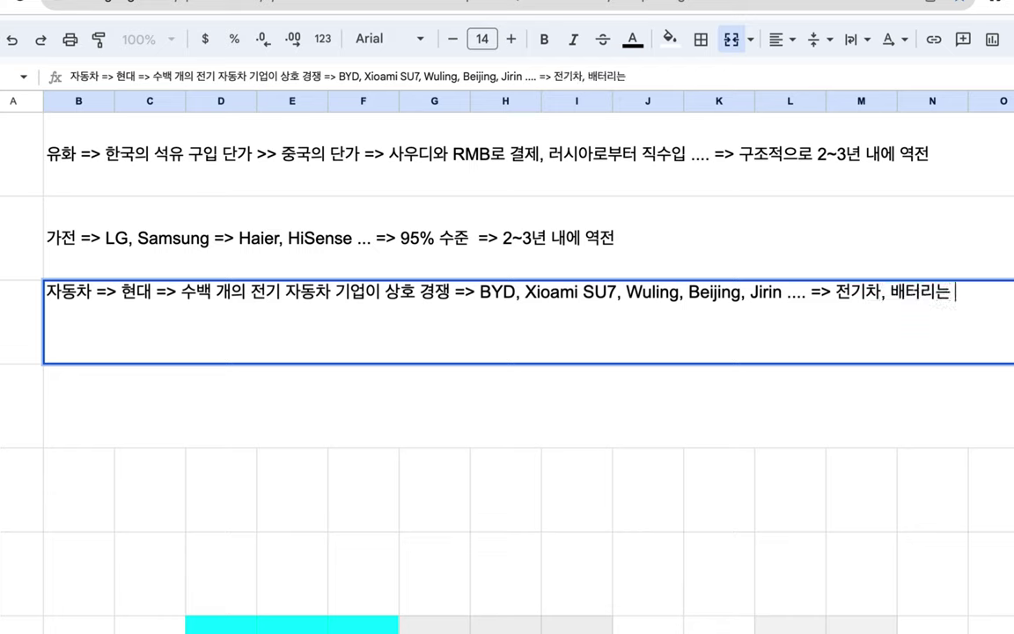
text(한국을 ㅊ)
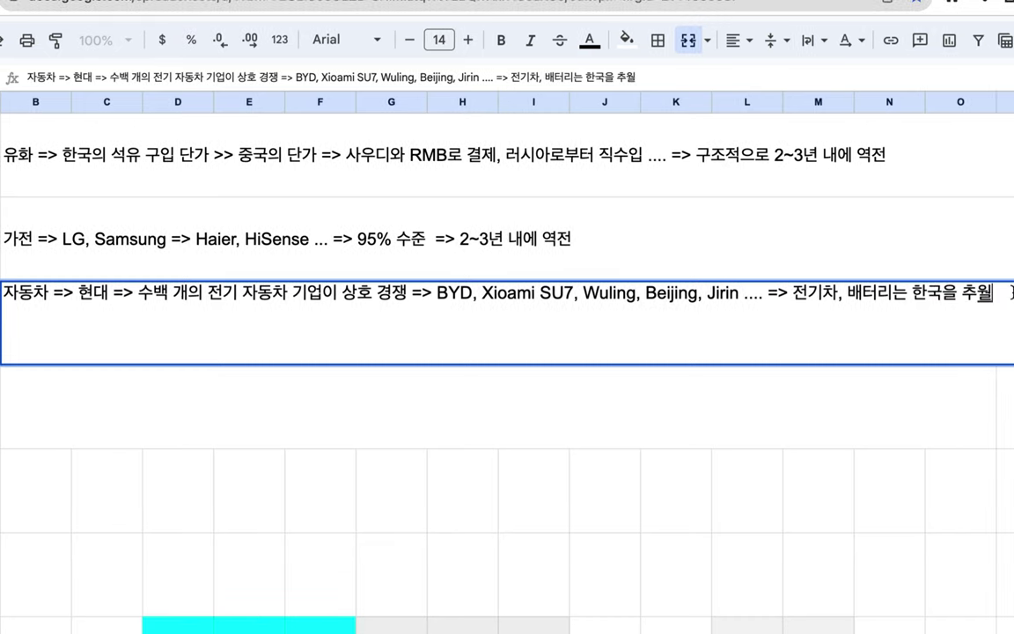
text( =)
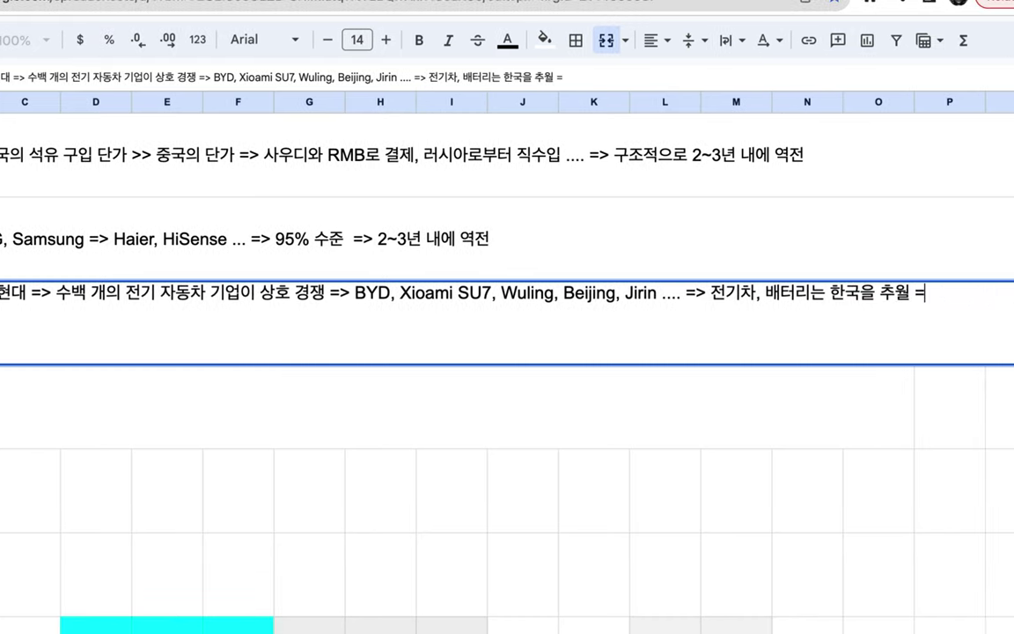
text(> 2)
key(BackSpace)
key(BackSpace)
key(BackSpace)
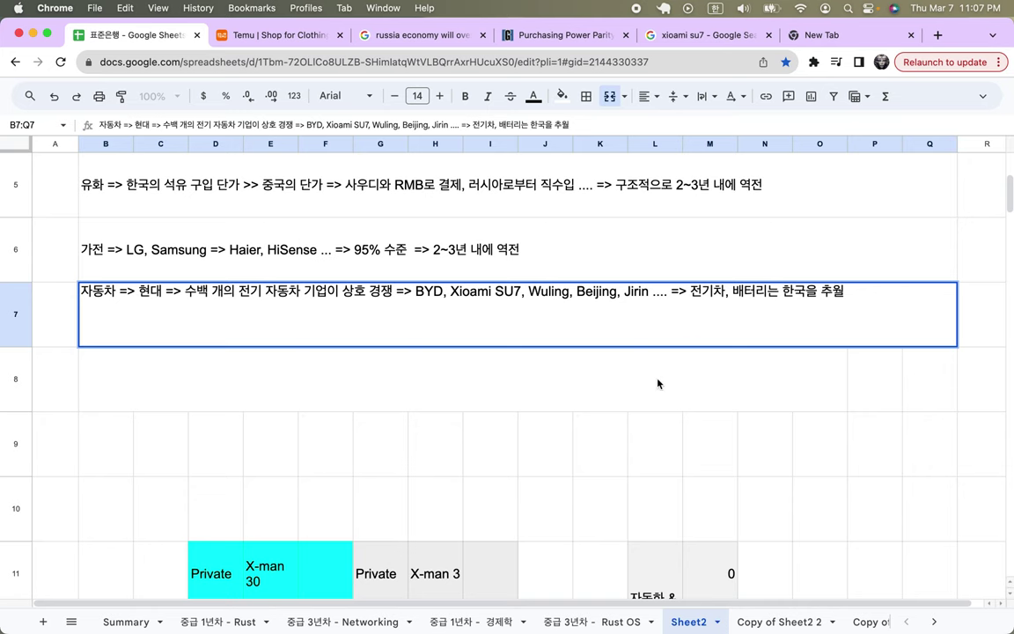
key(Return)
Step: Clear the notes in rows 2 to 7 beneath the blue title row
scroll(657, 383, up, 3)
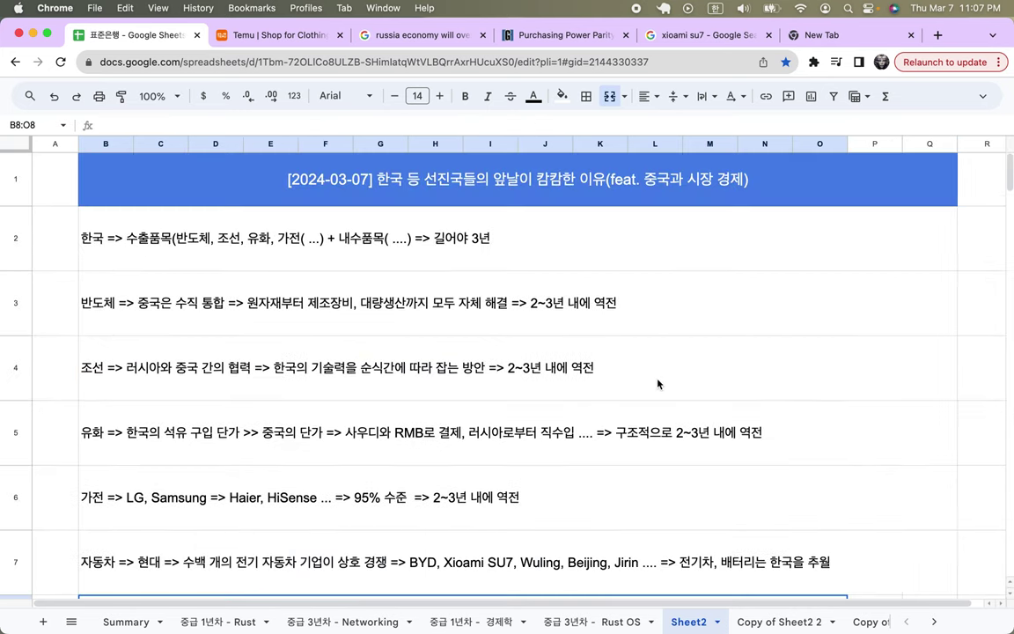
scroll(616, 352, down, 1)
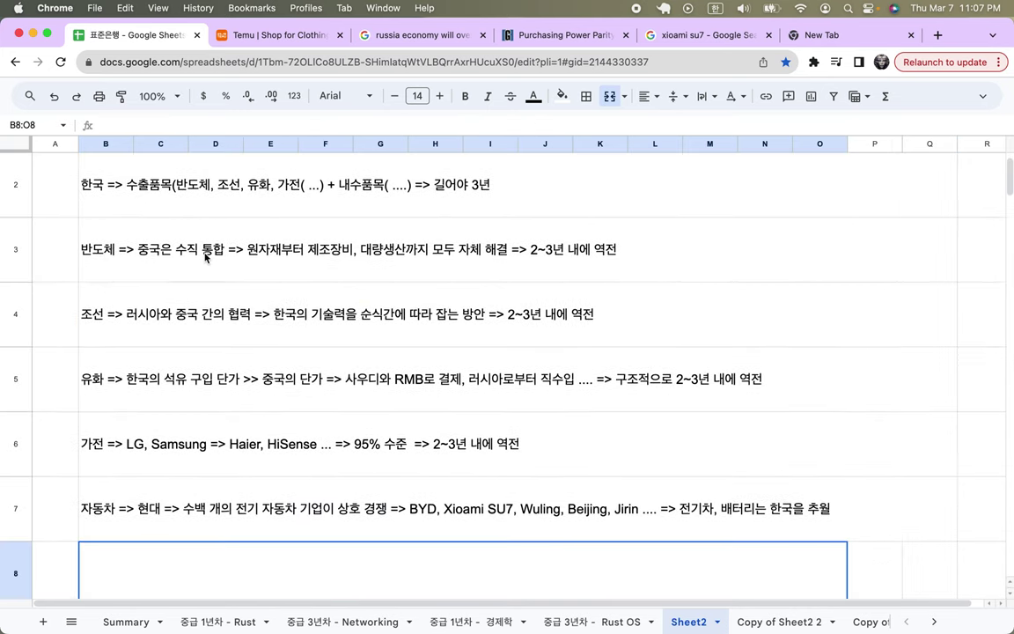
drag(185, 231, 215, 396)
drag(218, 493, 211, 515)
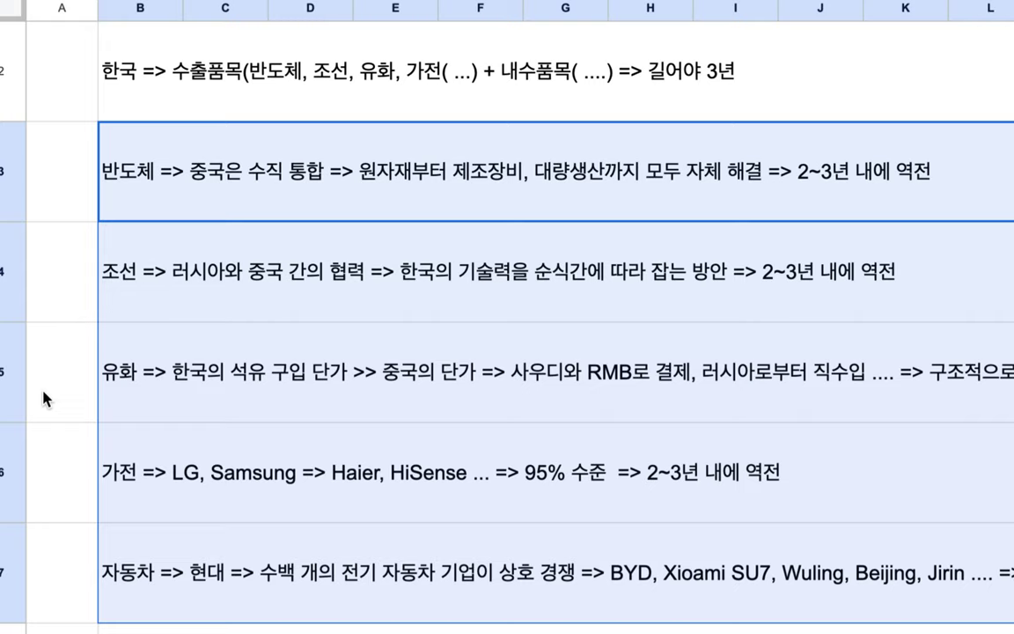
key(Delete)
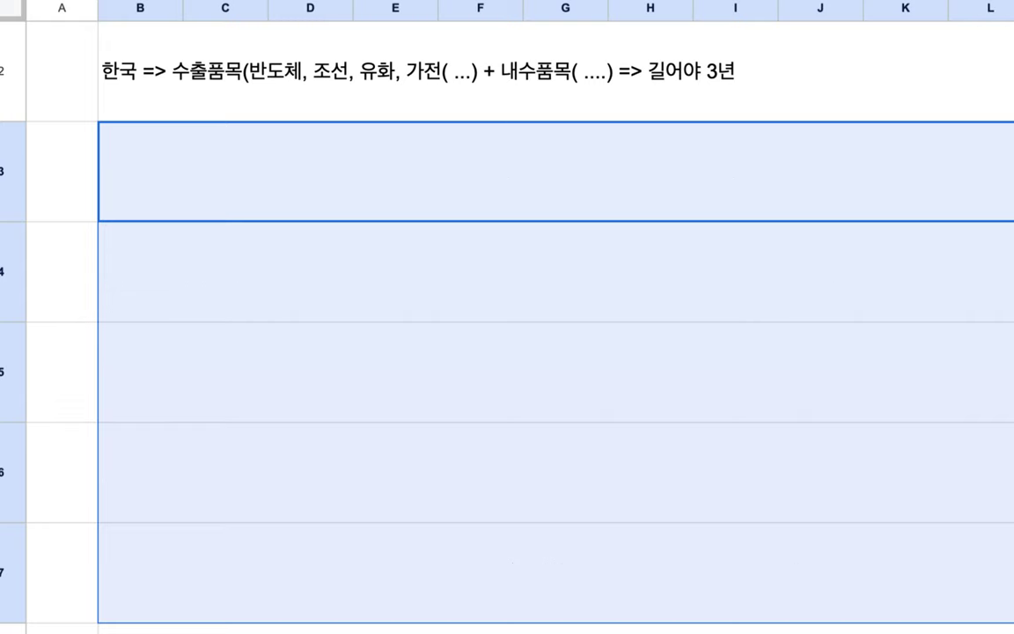
scroll(507, 317, up, 1)
click(208, 197)
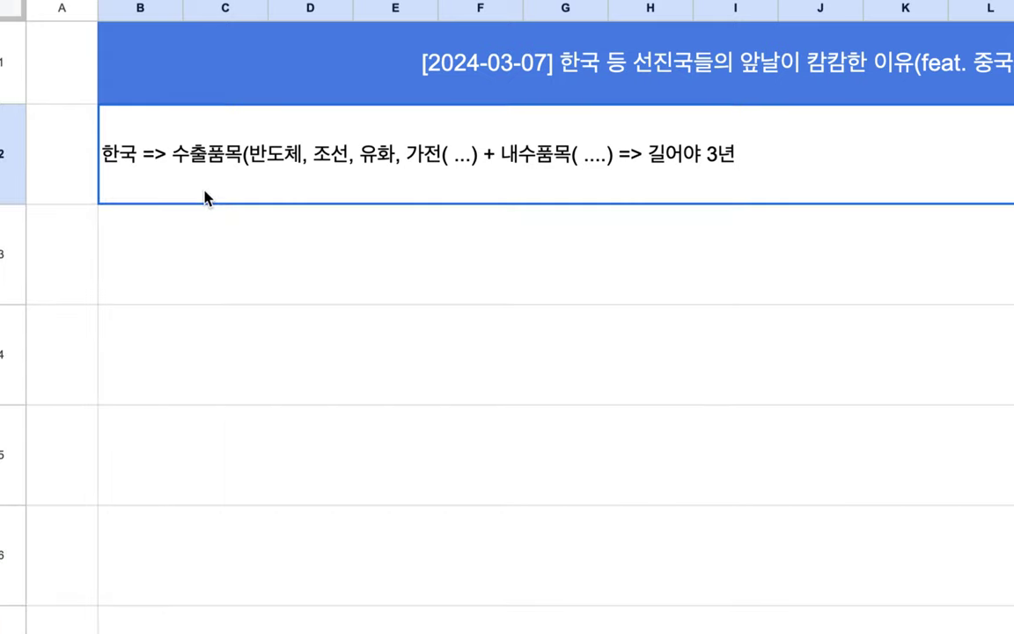
key(Delete)
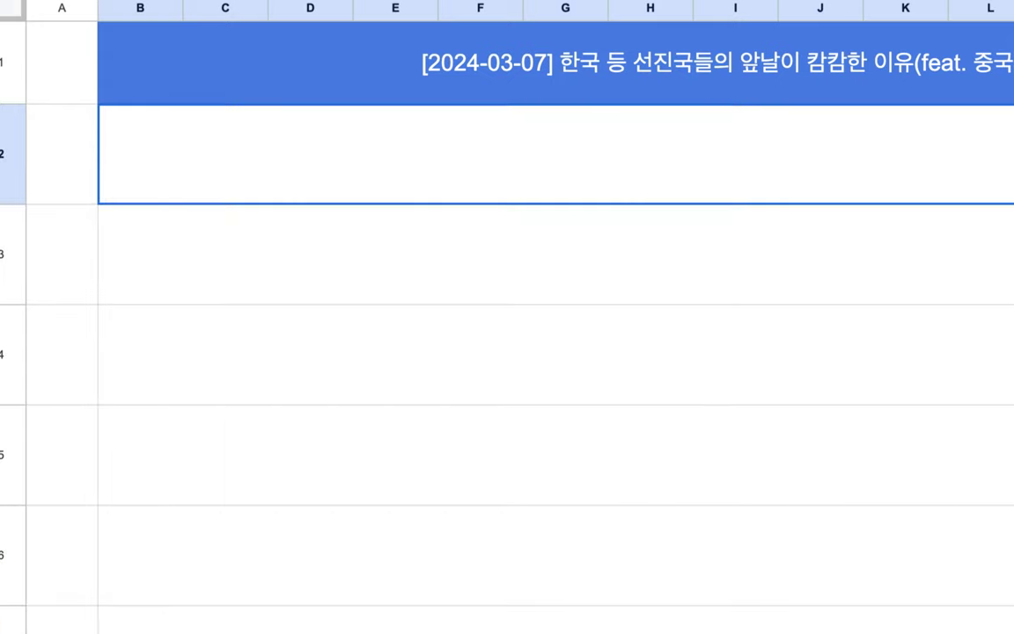
Step: Start the note in row 2 beneath the blue title with "선진국 => 시장 경제 국가 =>"
text(선진국 )
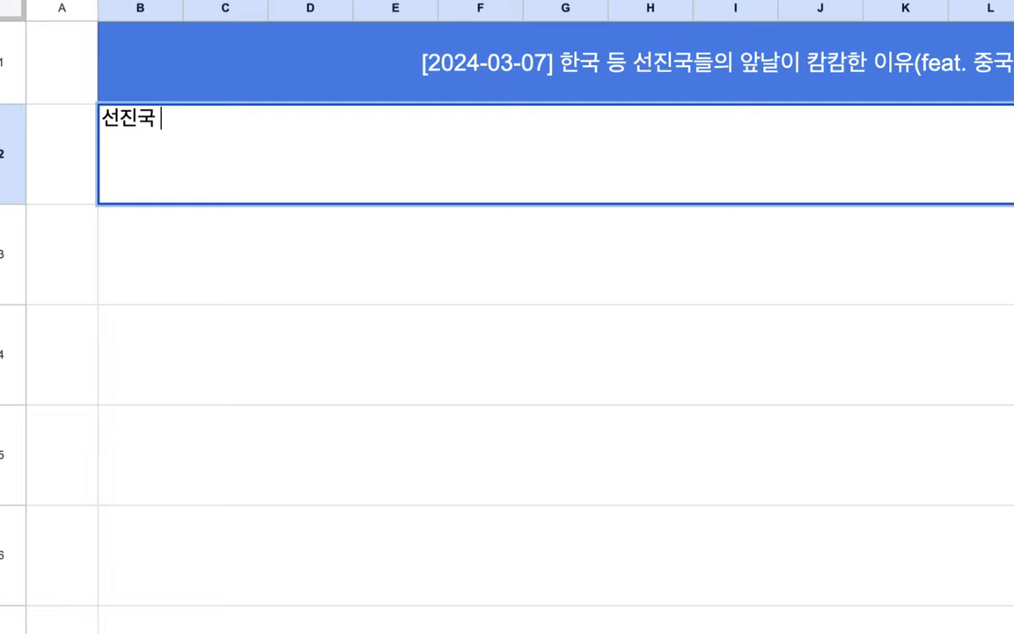
text(=> 시장 경제 권)
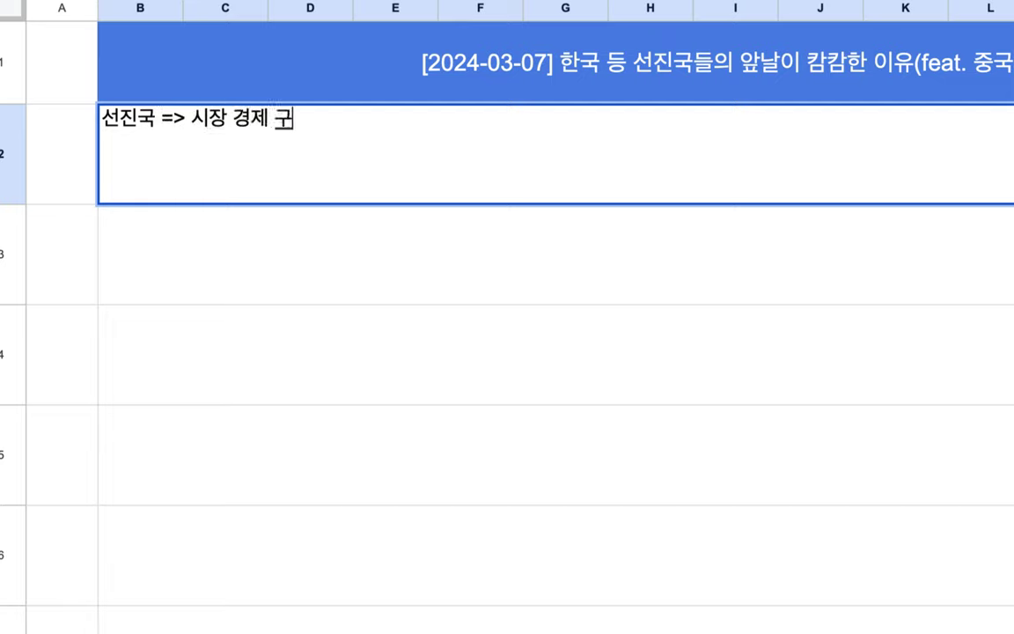
key(BackSpace)
text(국가 =>)
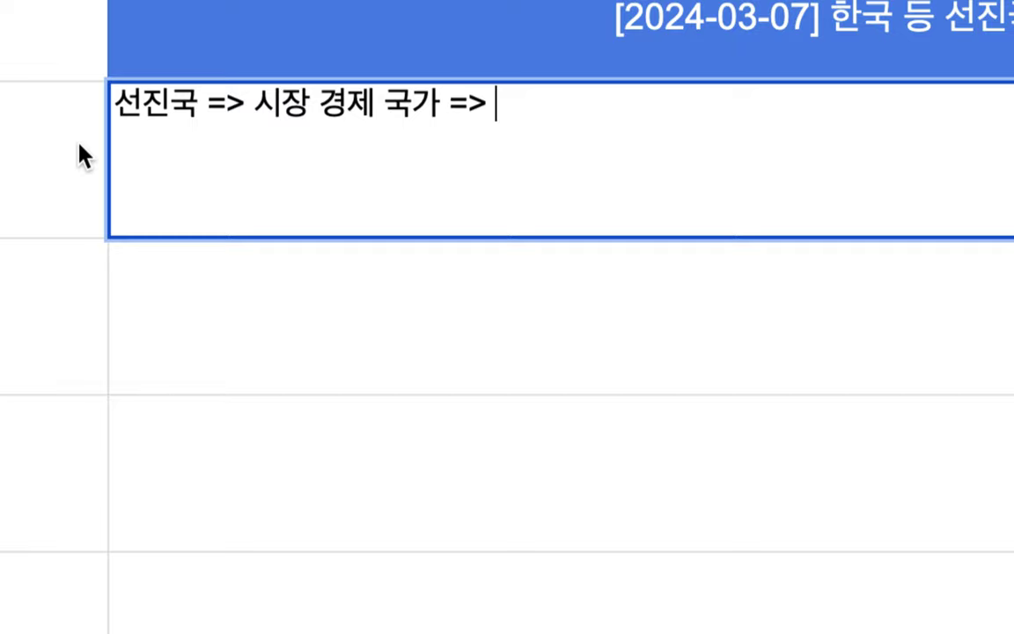
Step: Complete the note in row 2 with "상품이 팔릴 수 없는 구조로 직행"
text(상품)
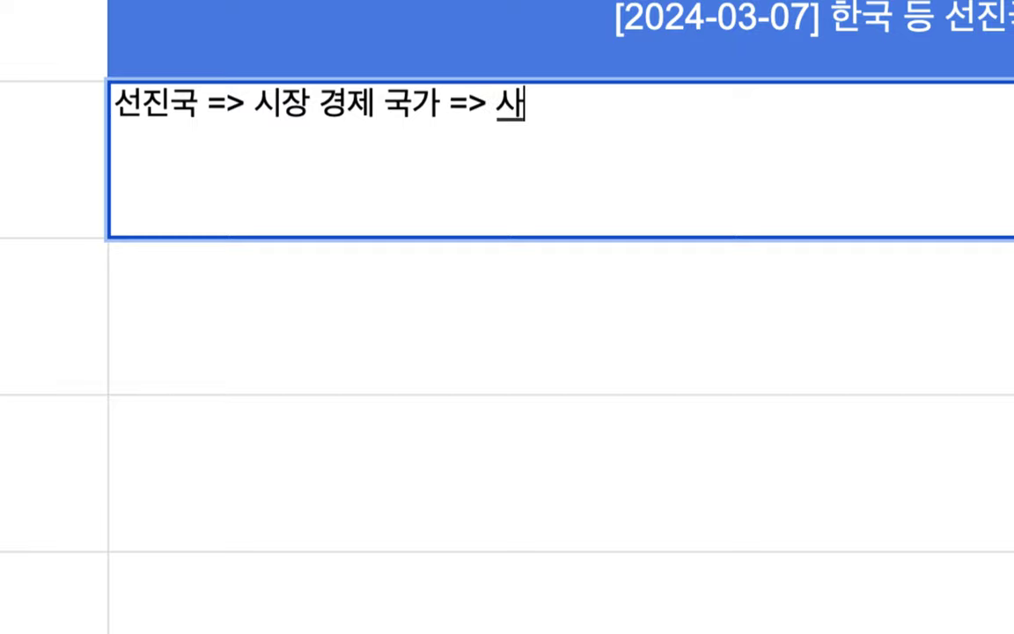
text(이 팔리 ㄹ)
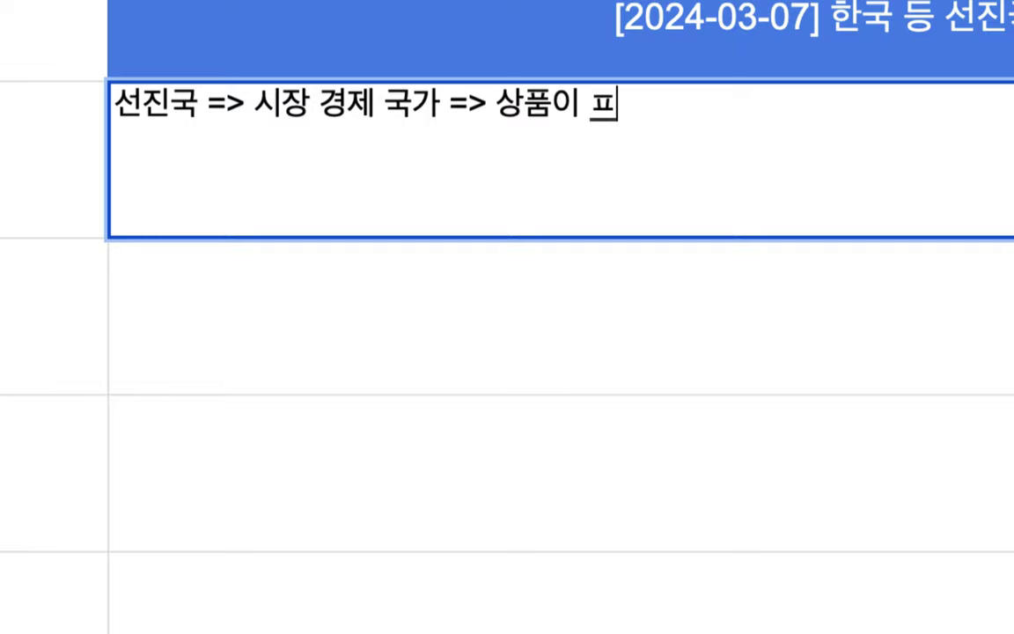
key(BackSpace)
key(BackSpace)
key(BackSpace)
text(릴 )
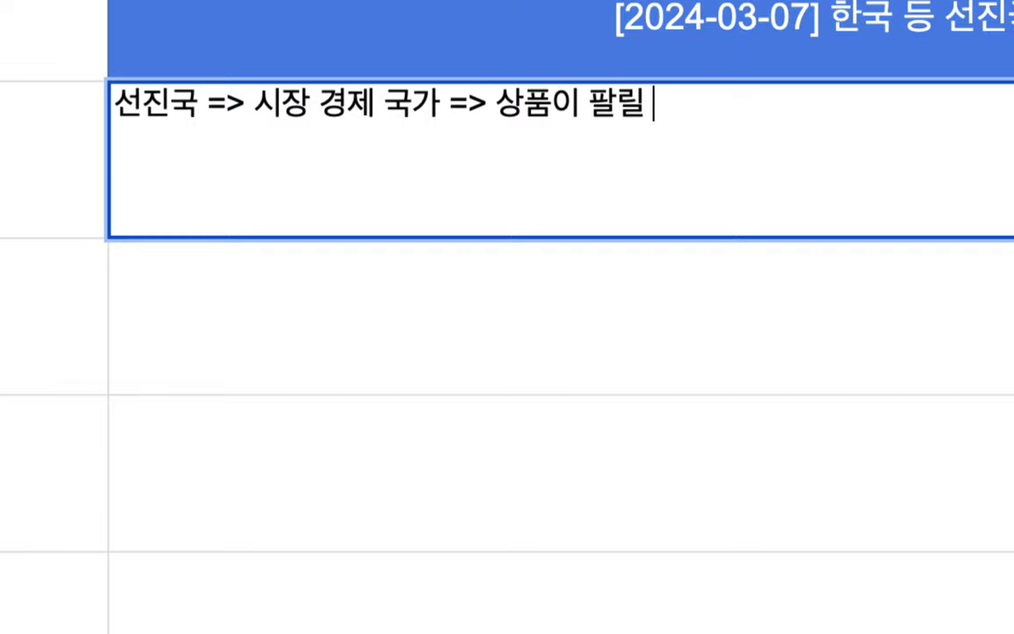
text(수 없느ㄴ 구조로 직행)
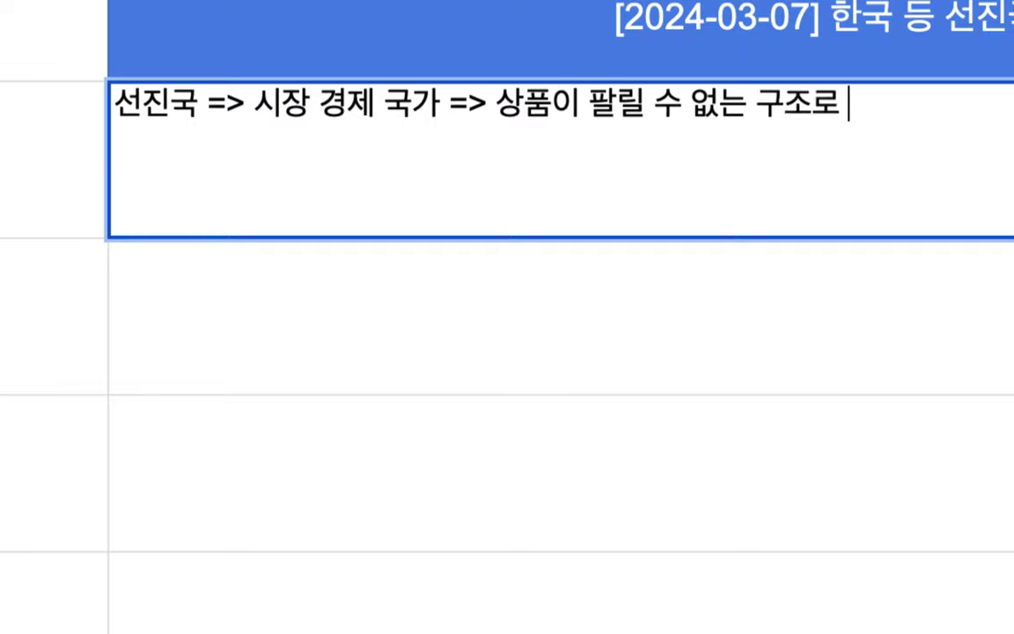
click(54, 160)
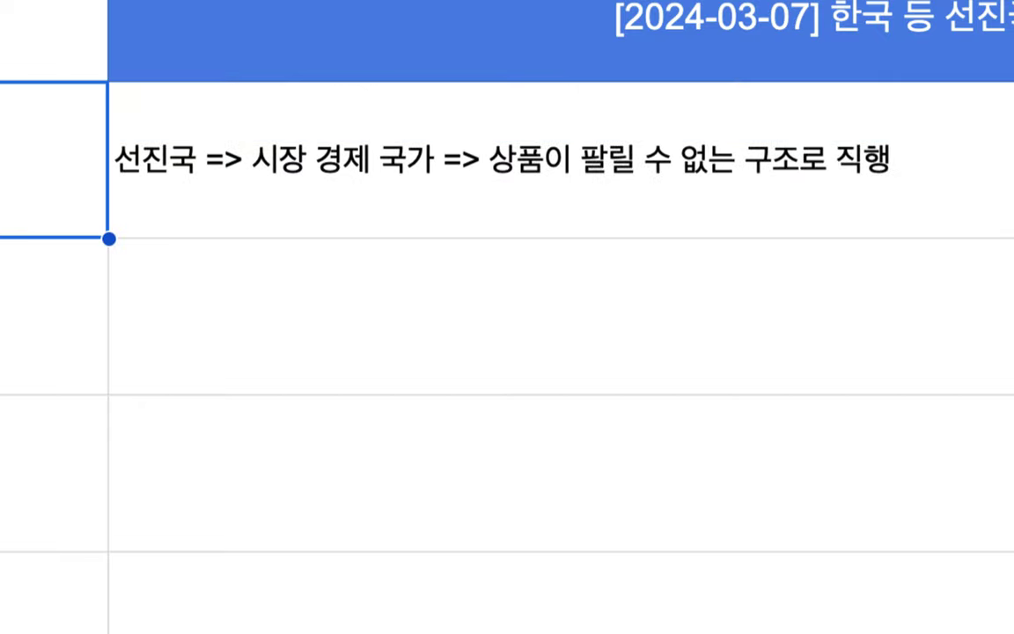
double_click(674, 174)
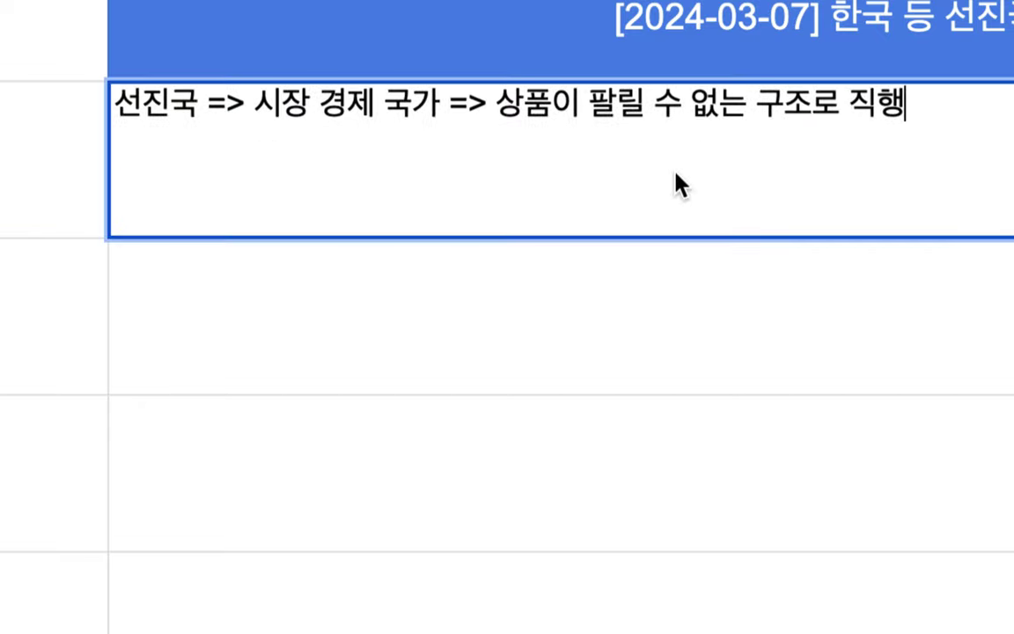
Step: Start a new note in row 3 with "한국이 생산한 상품(수출, 내수) =>"
click(421, 352)
text(한국이 생스)
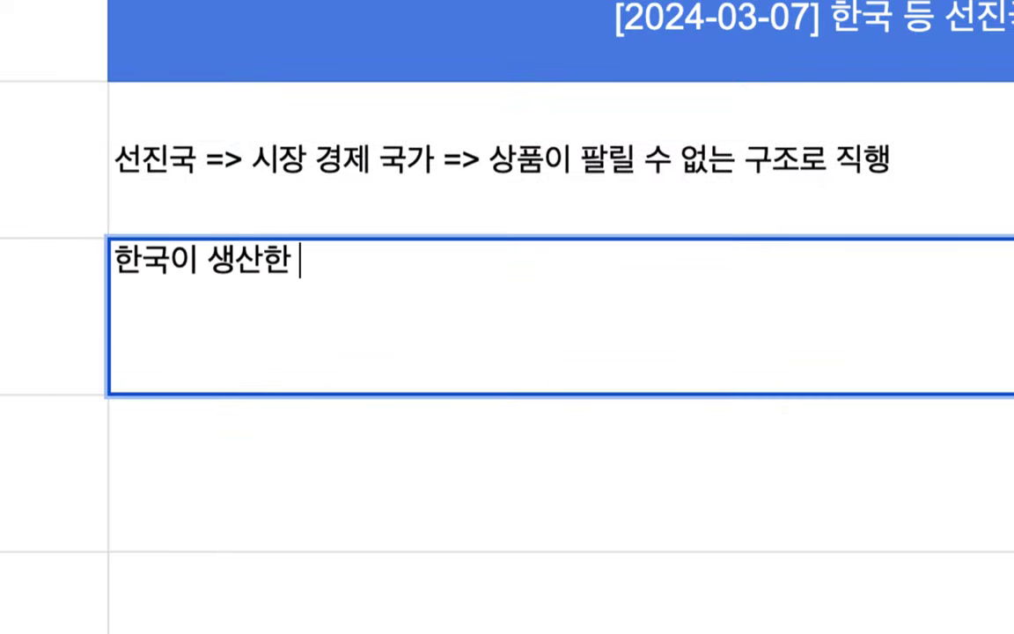
text(4상)
key(BackSpace)
key(BackSpace)
key(BackSpace)
text(상품(추)
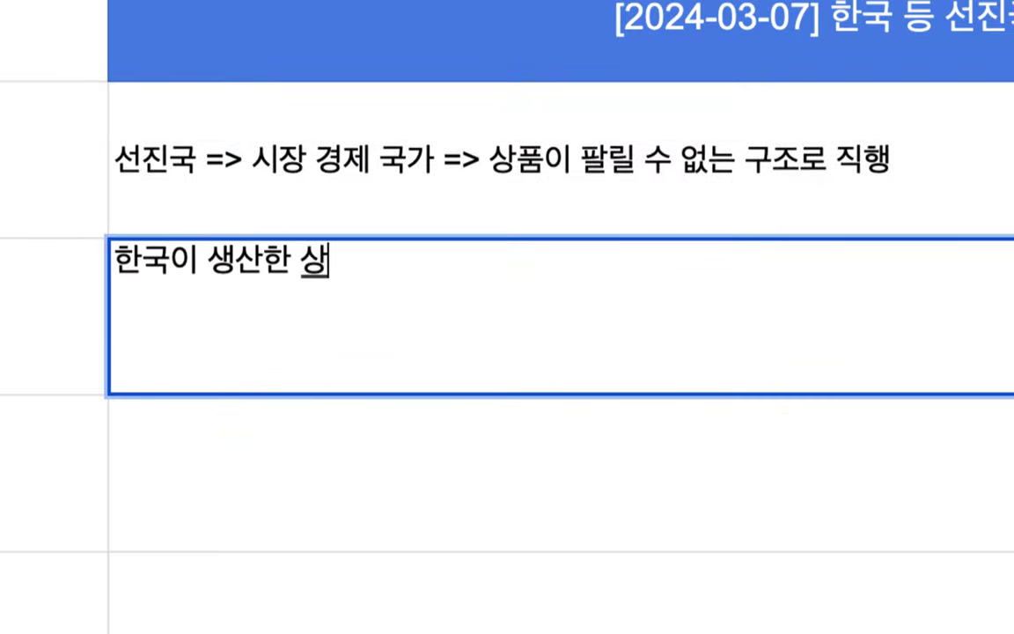
key(BackSpace)
key(BackSpace)
text(수)
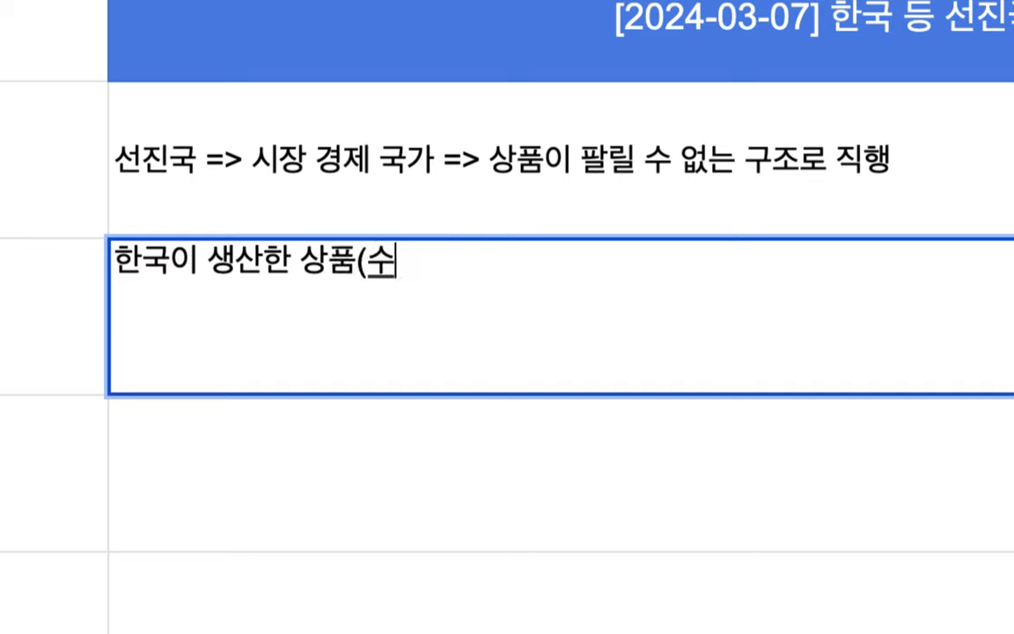
text(출, 내주)
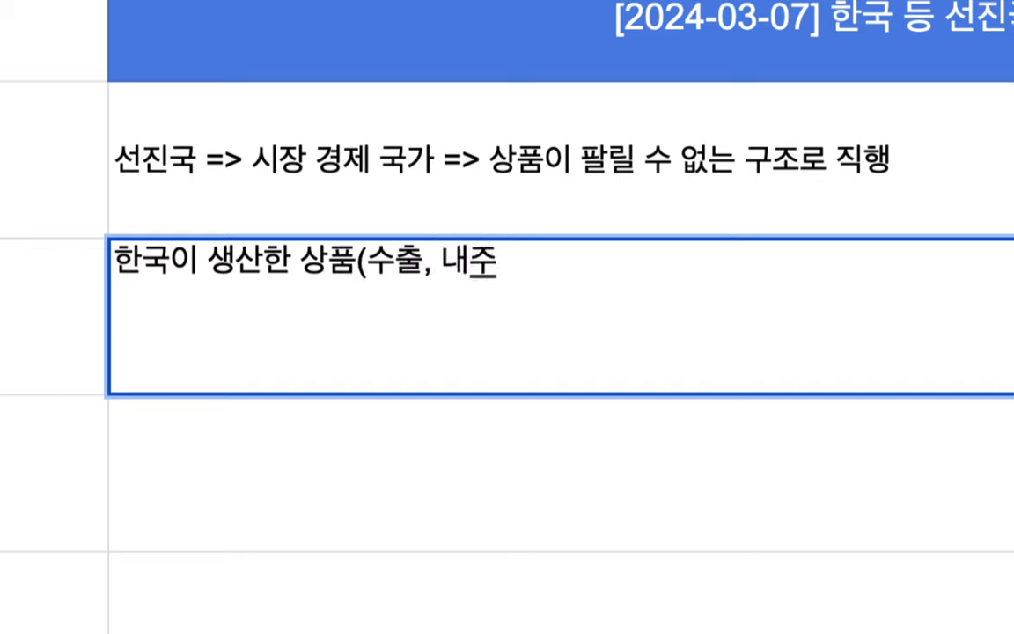
key(BackSpace)
key(BackSpace)
text(수) =>)
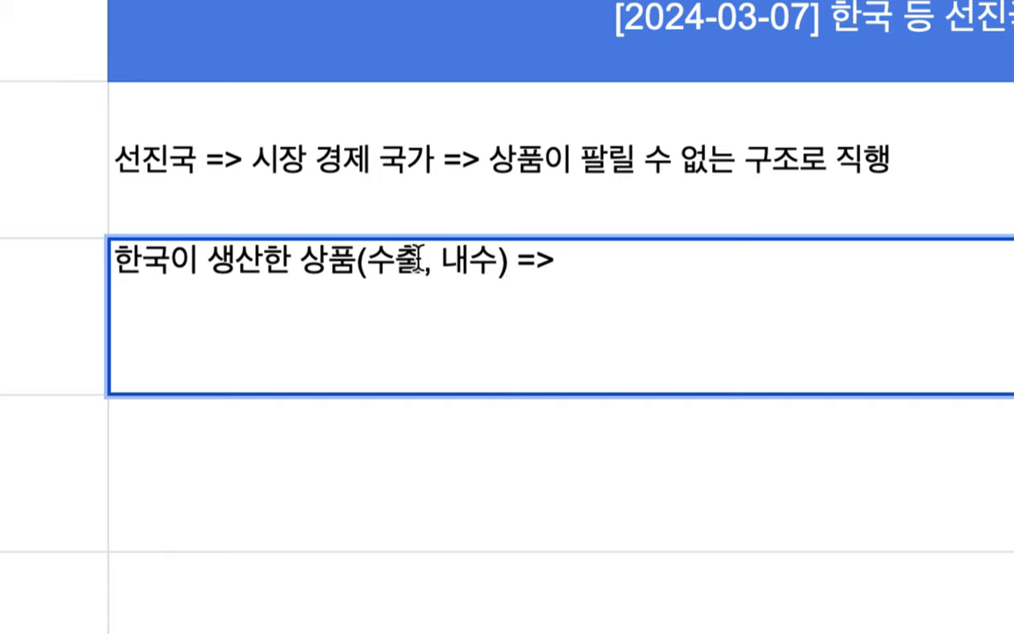
drag(421, 261, 501, 263)
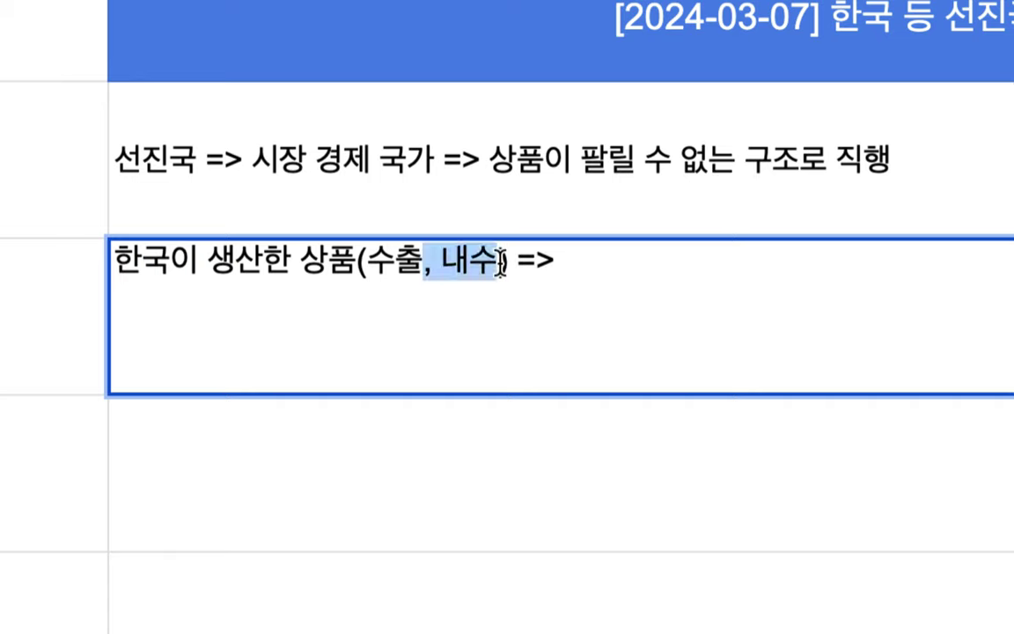
double_click(460, 262)
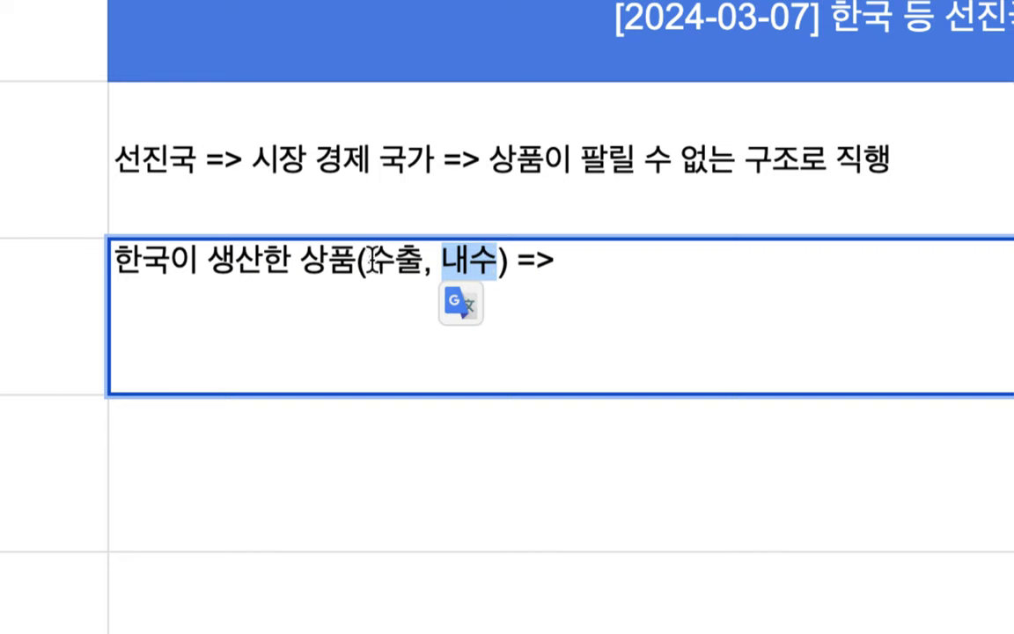
drag(368, 260, 430, 259)
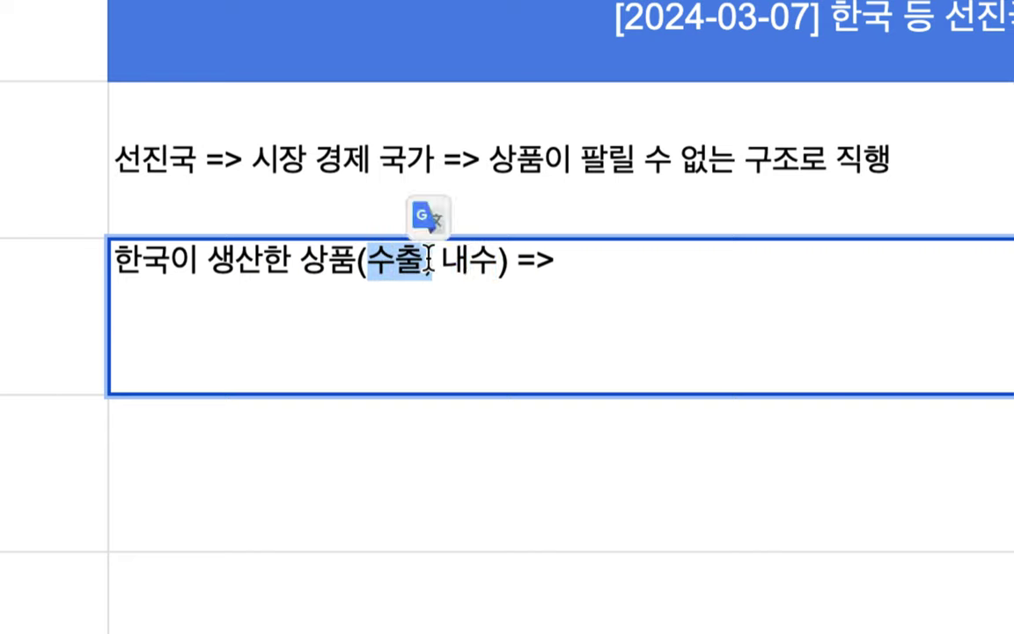
Step: Complete the note in row 3 with "5천만이 생산한 상품을 한국인도 안사고, 외국에서도 안사는 상황까지 직행"
click(598, 265)
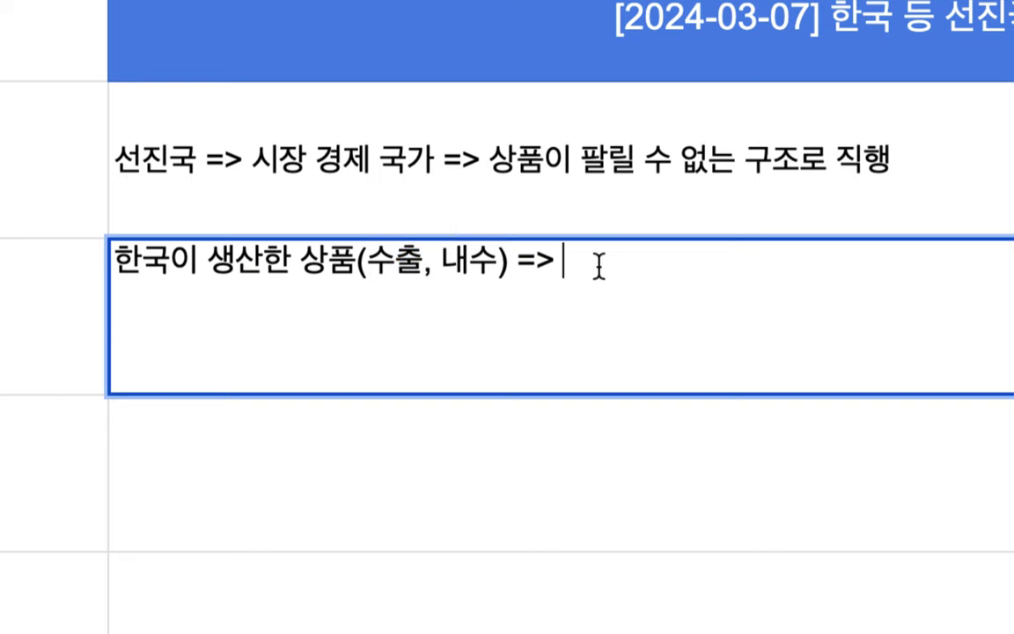
text(5천만이)
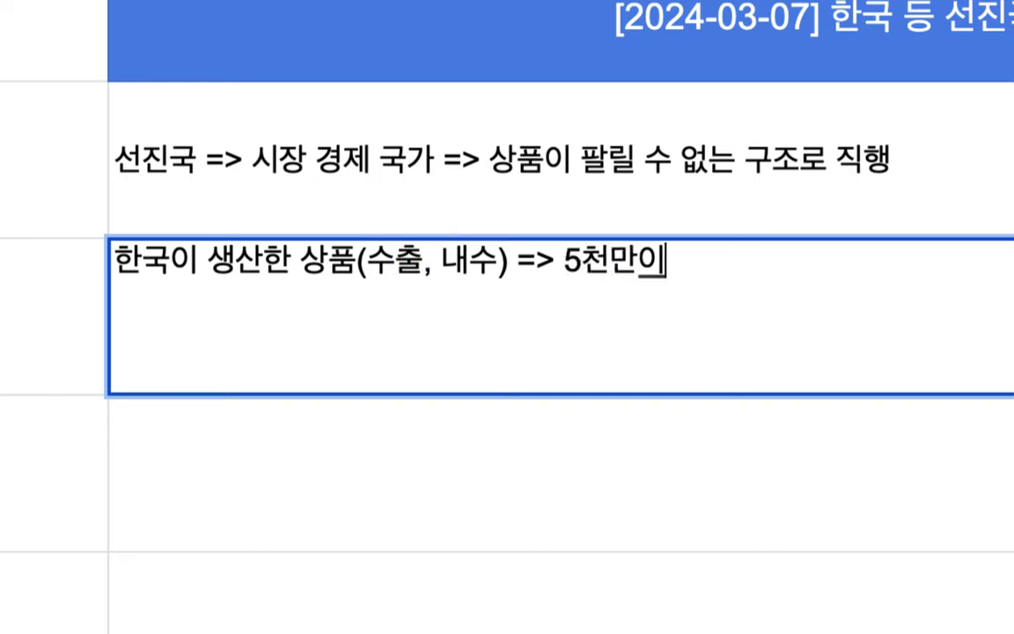
text( 생산한 상품을)
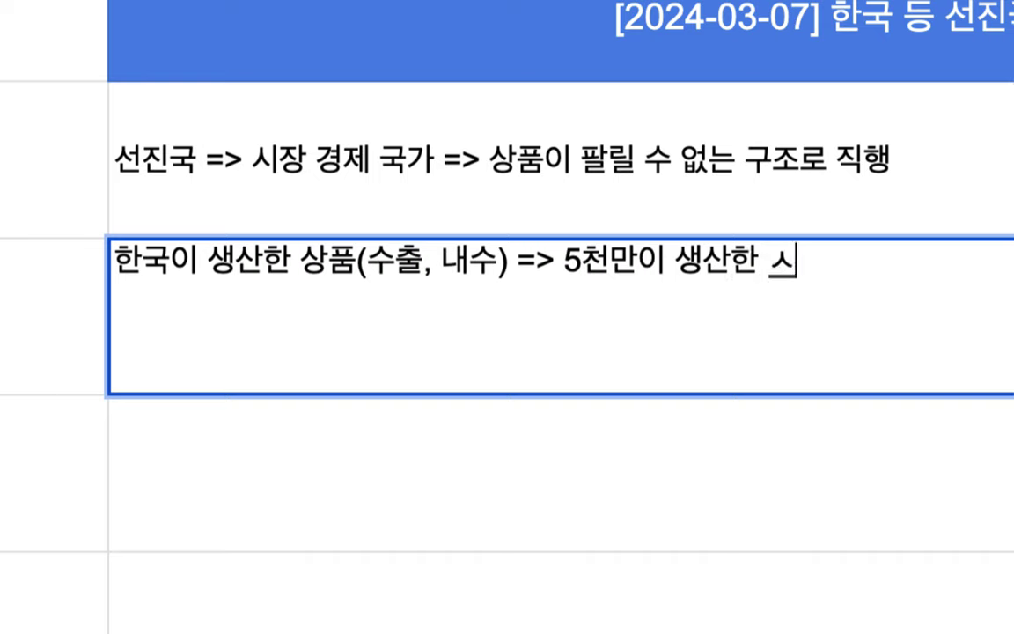
text( 이)
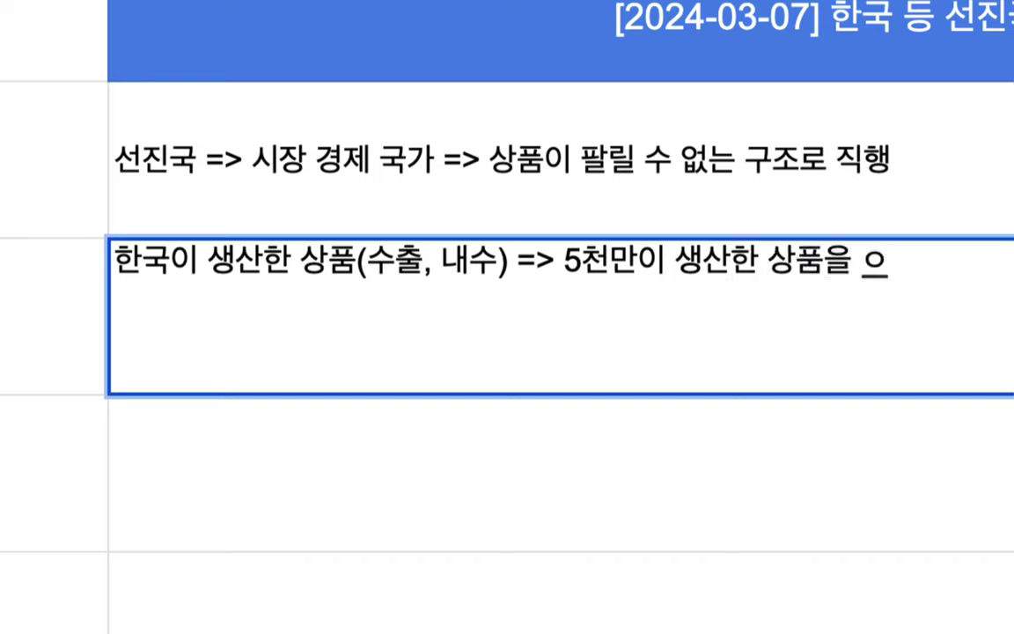
text(한국인ㄷ)
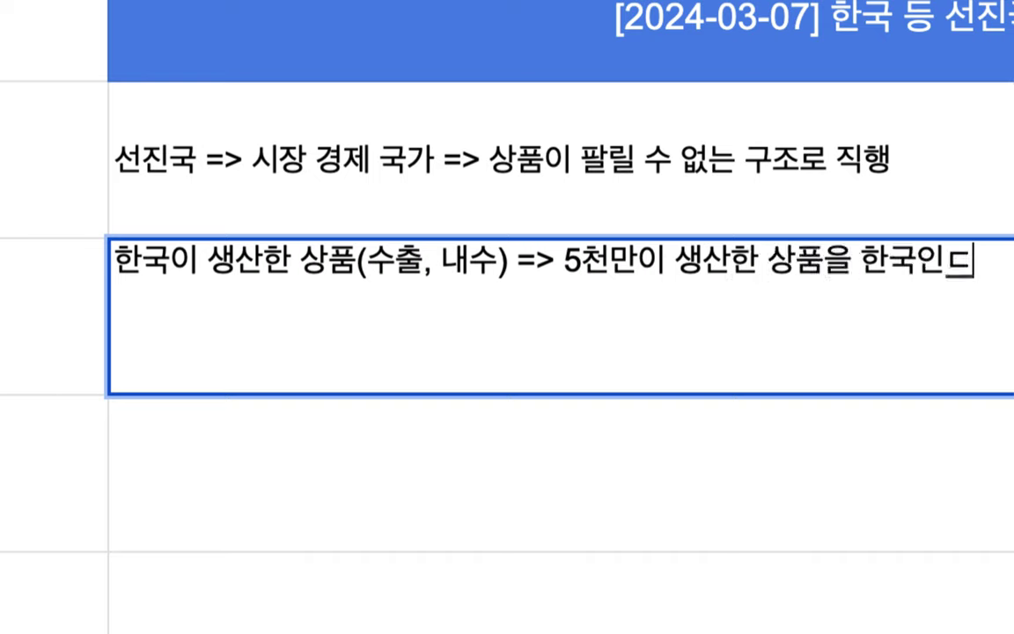
text(도 안사)
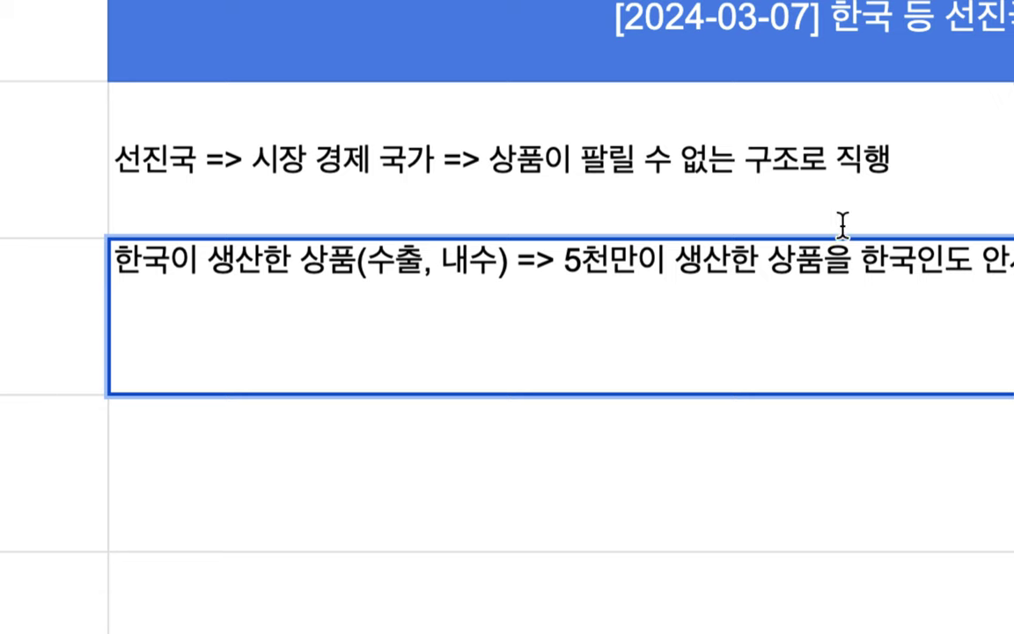
text(고, 외국에)
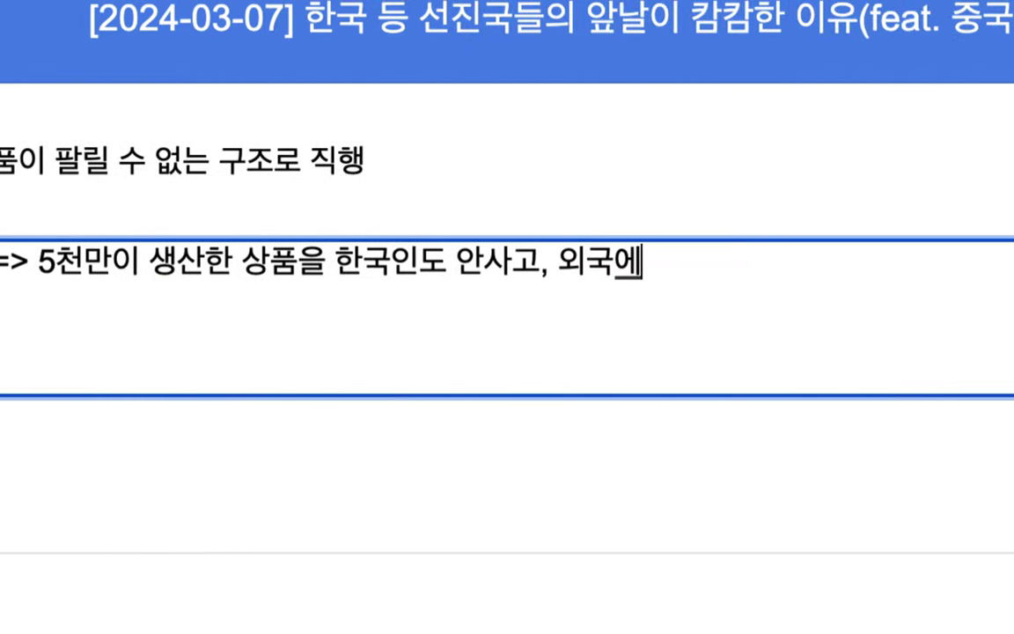
text(서도 안사는 )
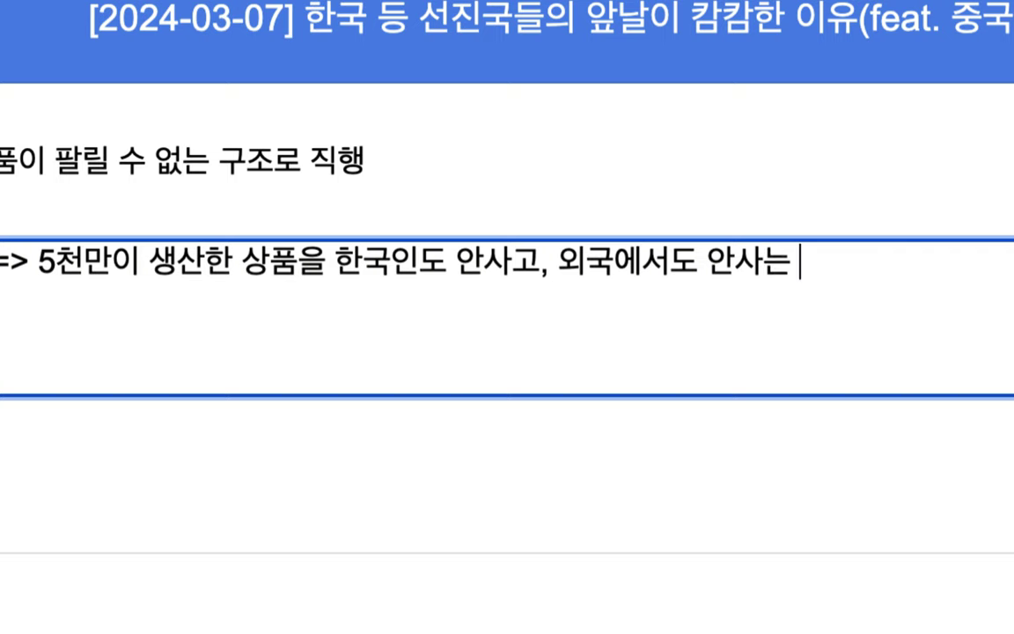
text(상황)
text(까지 직행)
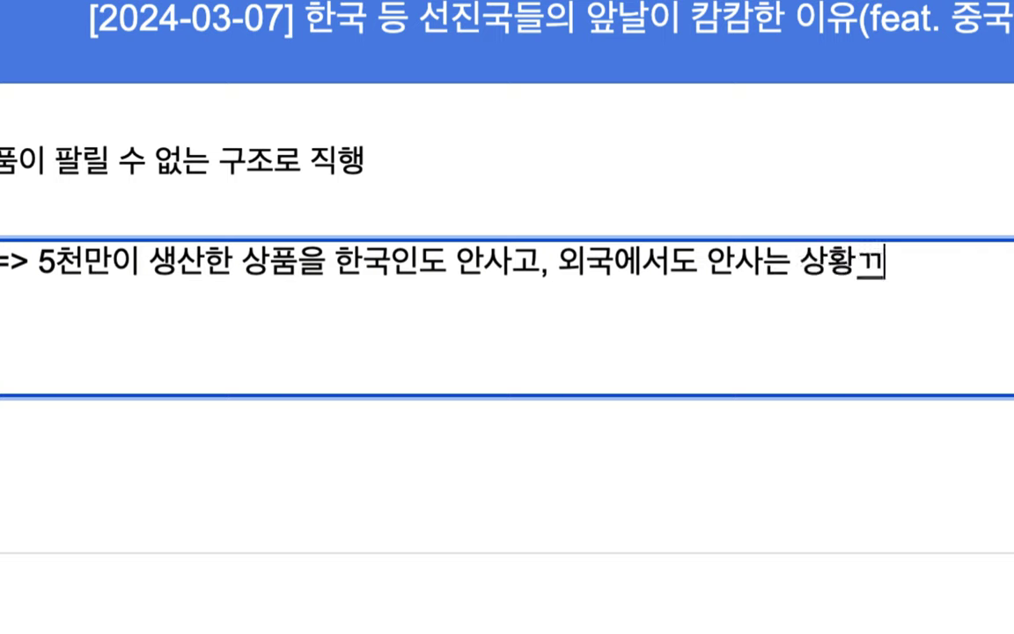